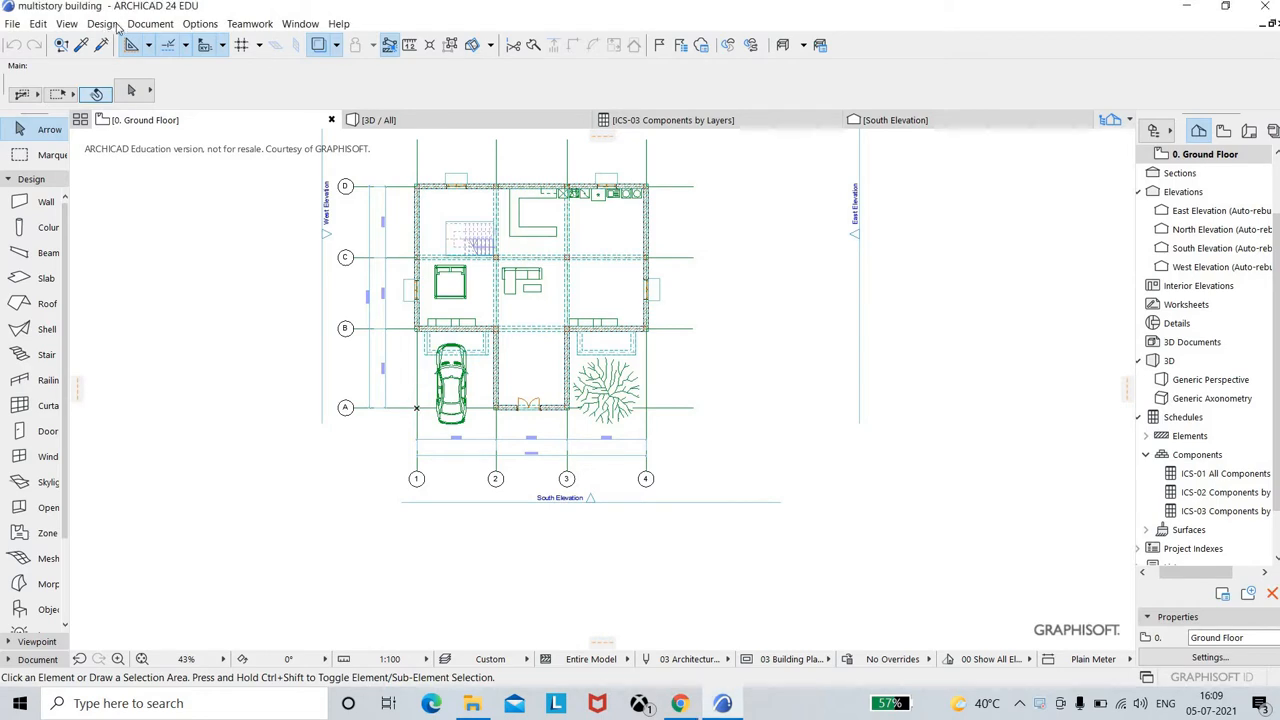
# Examine the grid system's horizontal and vertical line positions and the default settings of the columns placed at grid intersections
pyautogui.click(103, 24)
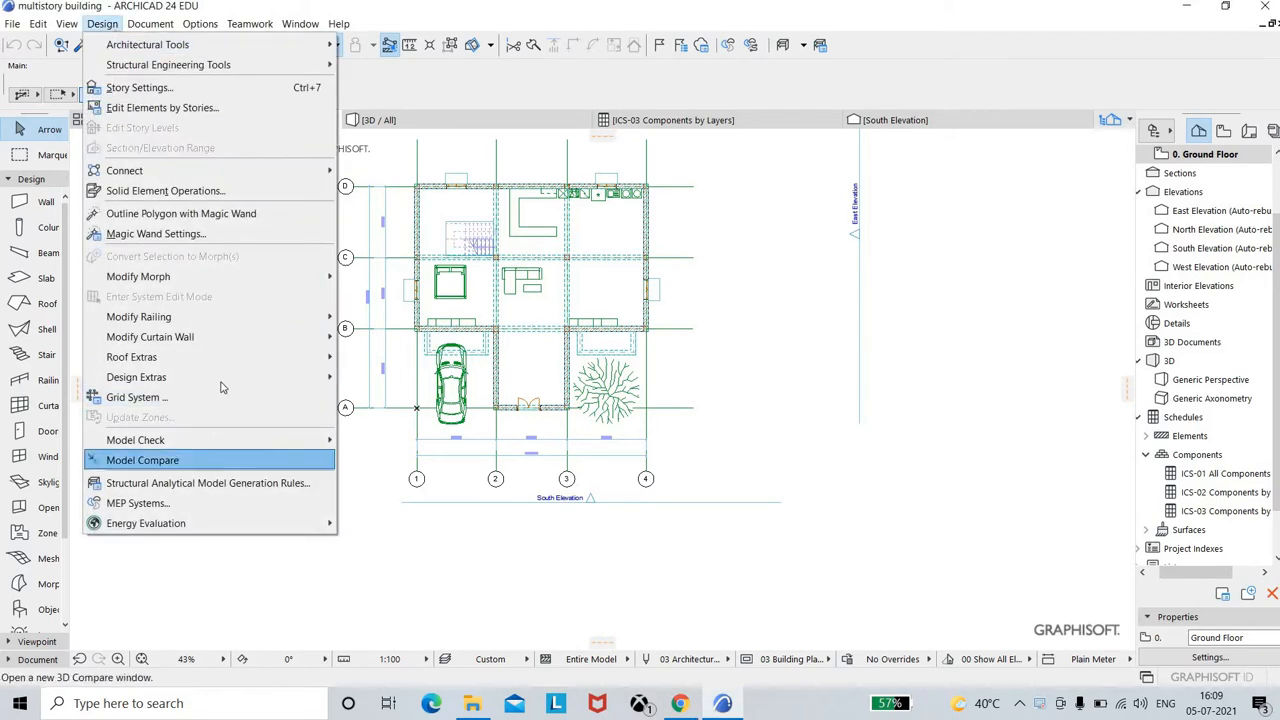
pyautogui.moveTo(221, 388)
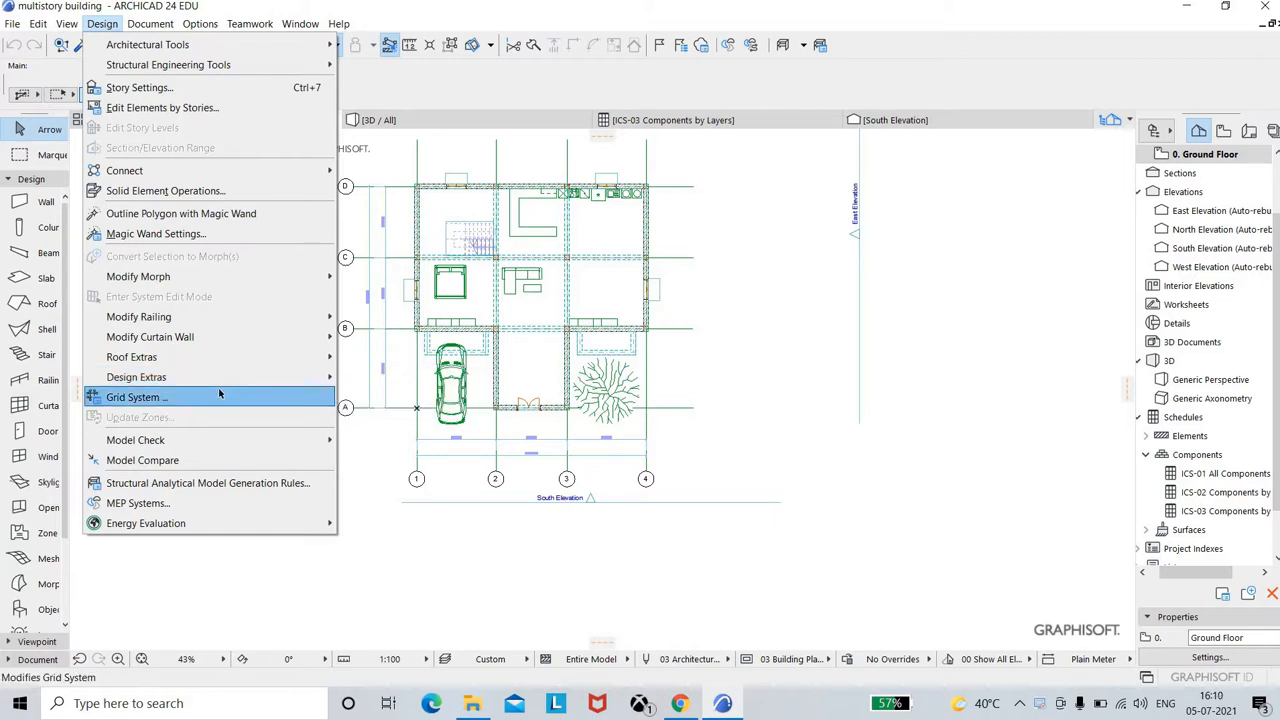
pyautogui.click(220, 396)
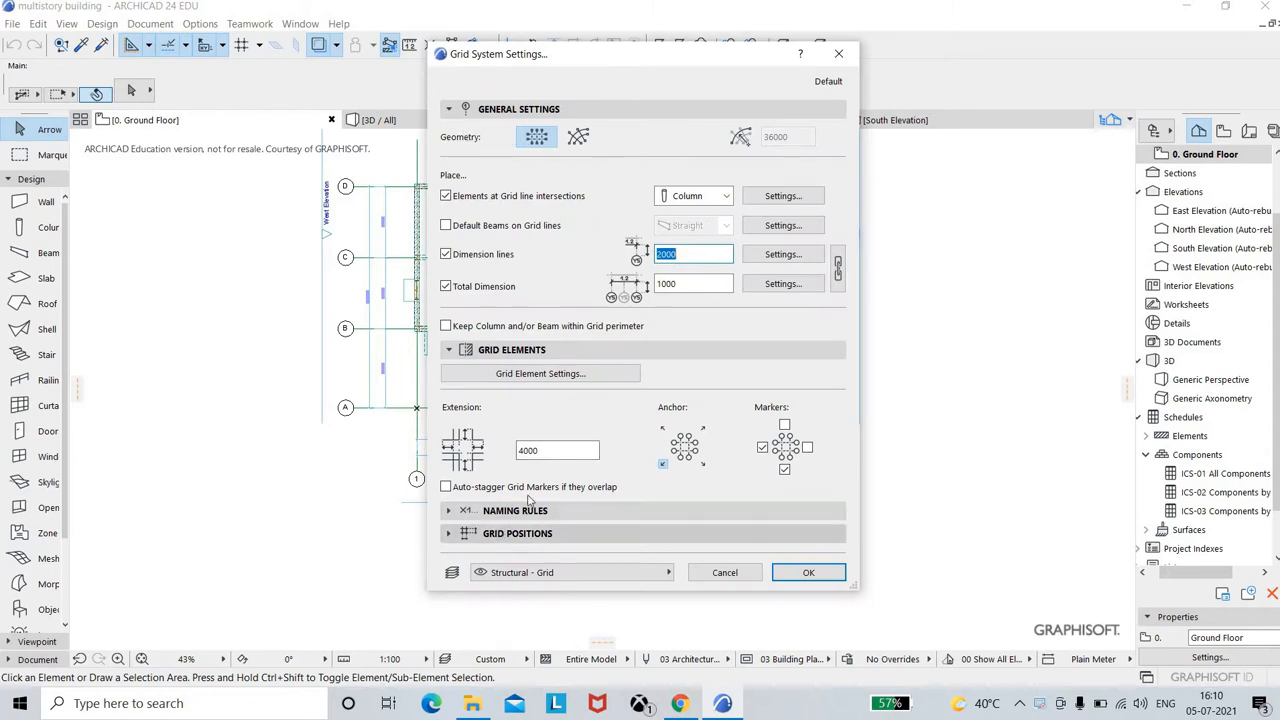
pyautogui.click(517, 533)
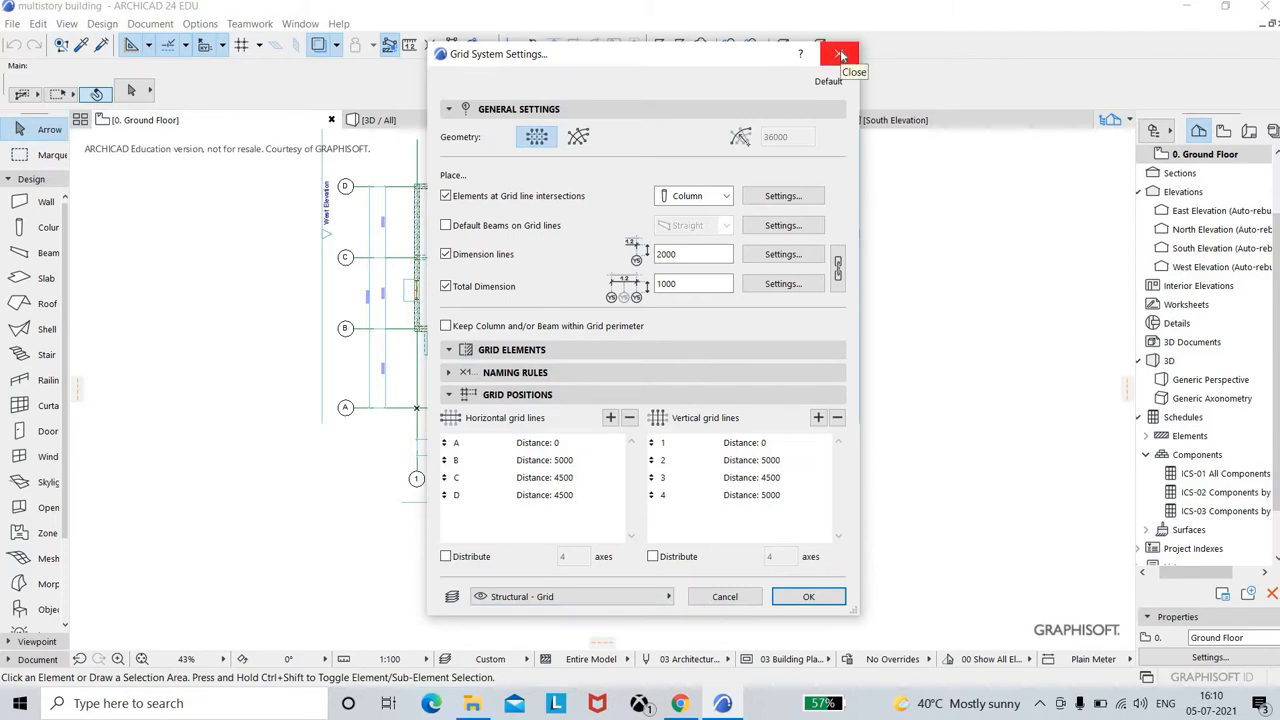
pyautogui.click(803, 203)
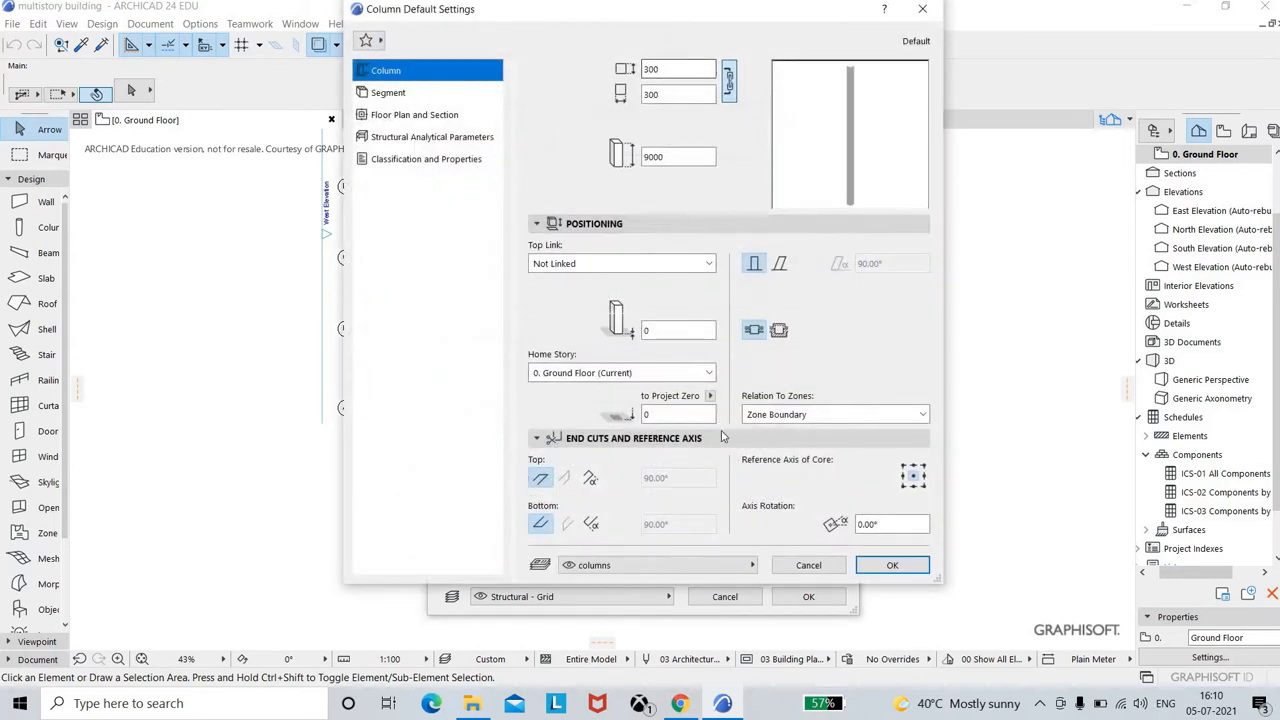
pyautogui.click(920, 10)
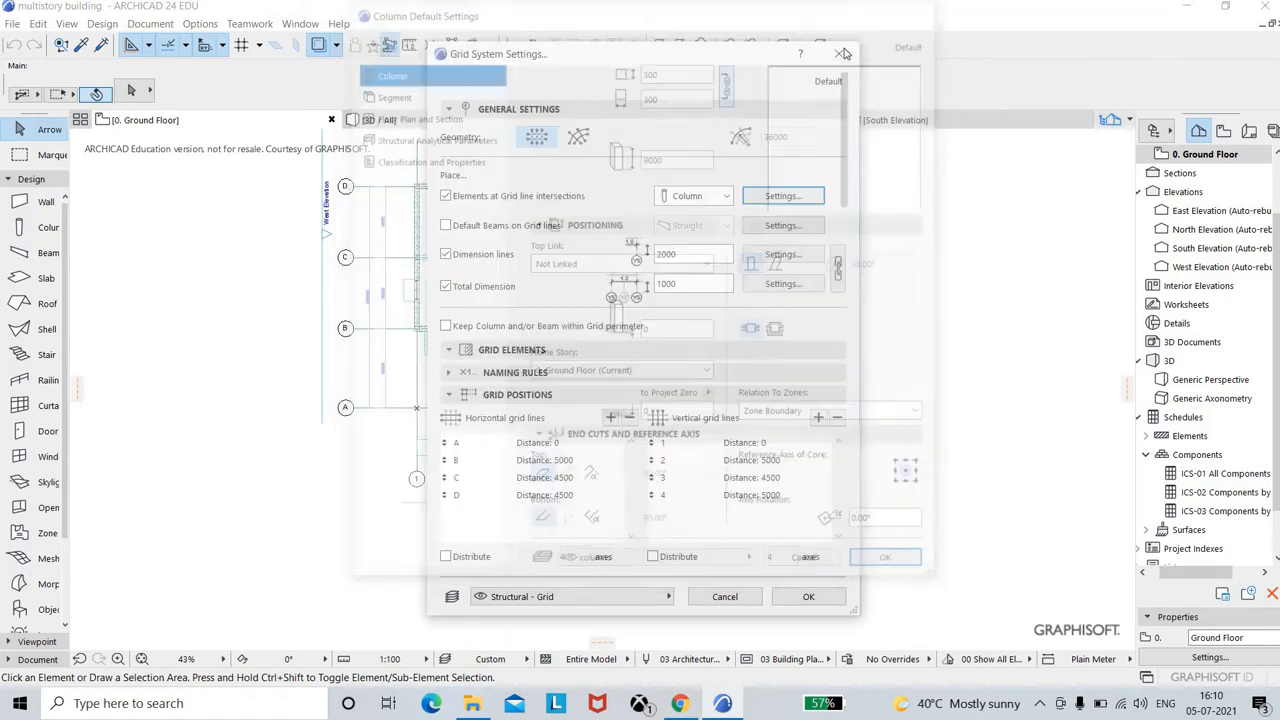
pyautogui.click(848, 46)
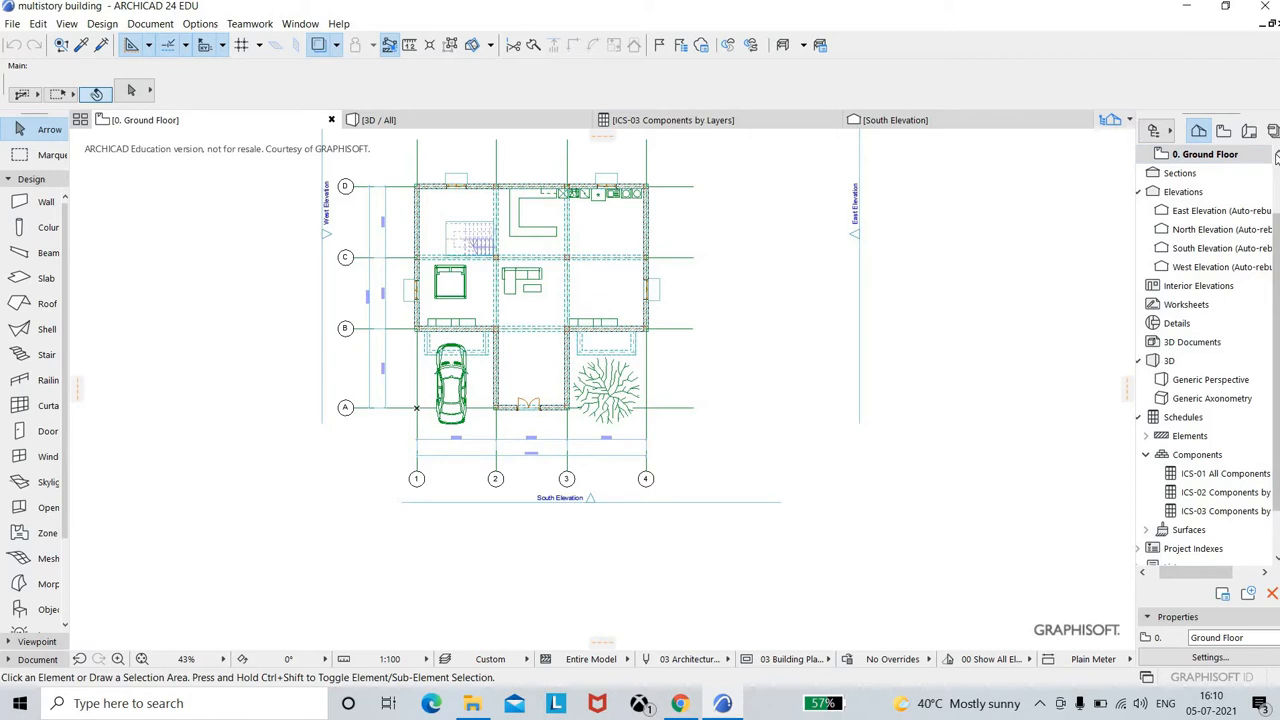
# Inspect the building's interior in the 3D view with a temporary vertical cutting plane from the car side, and cancel the cut
pyautogui.scroll(3, 1270, 160)
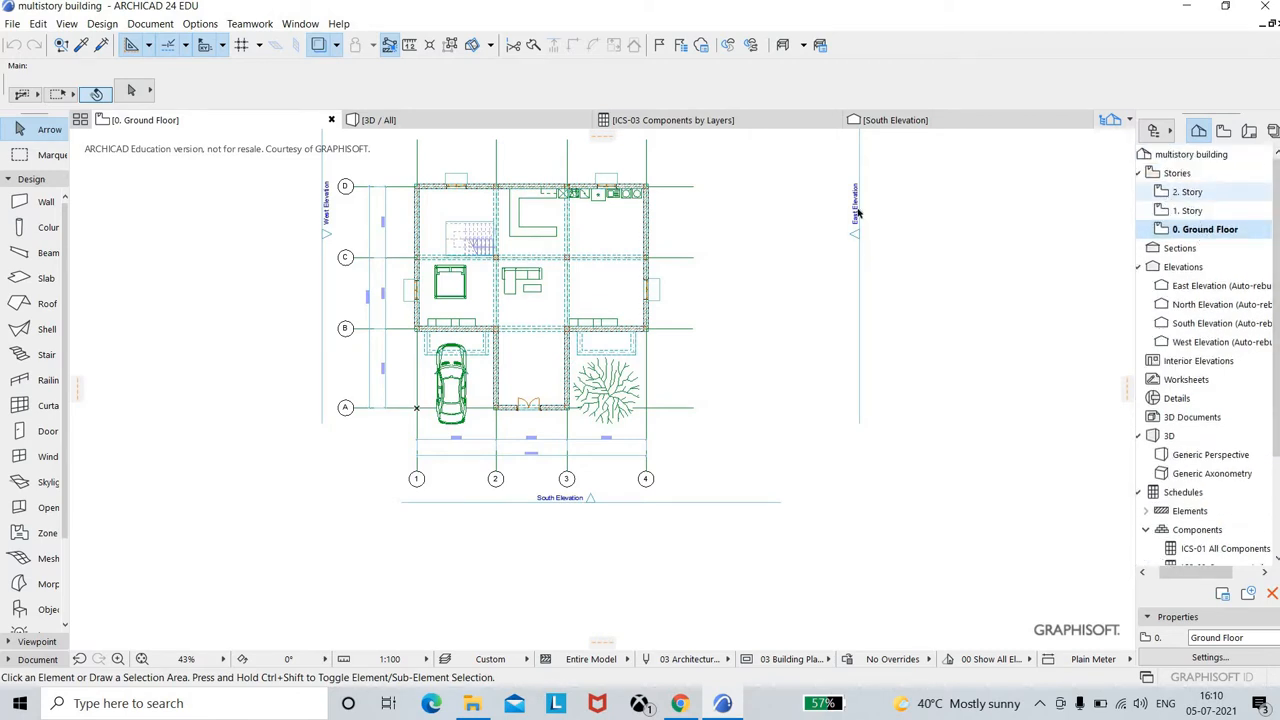
pyautogui.click(435, 125)
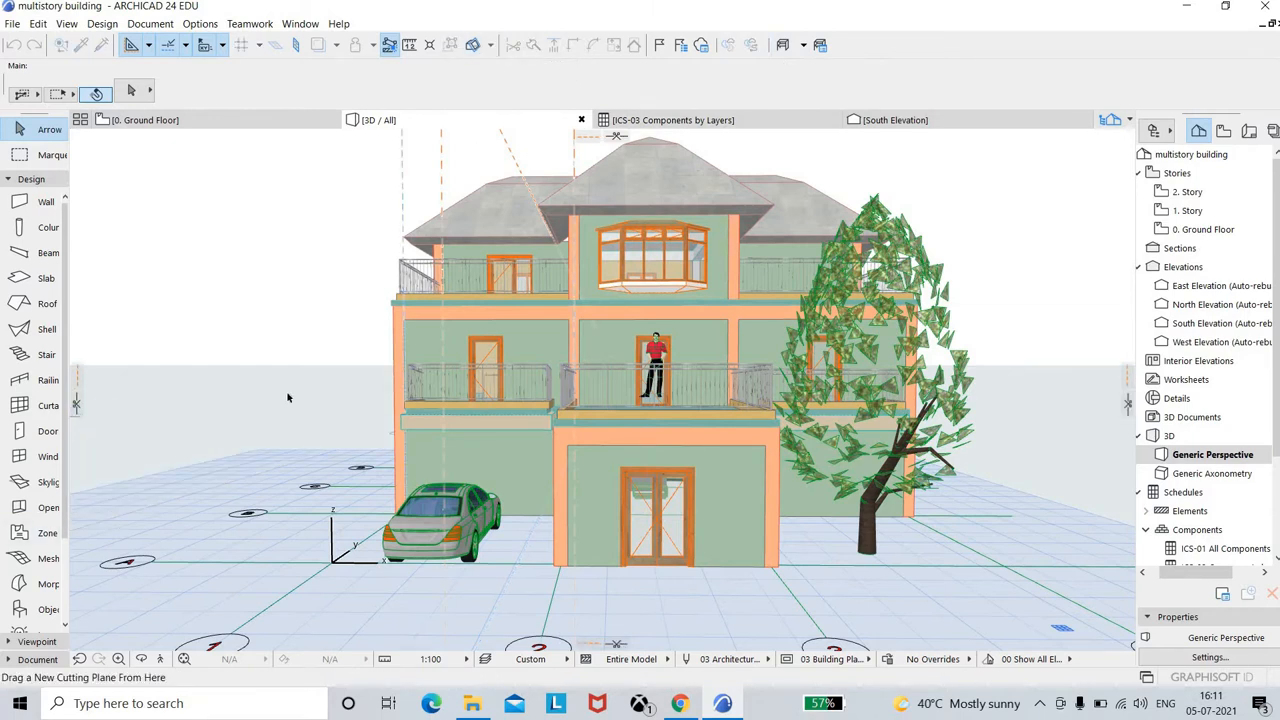
pyautogui.moveTo(73, 406); pyautogui.dragTo(568, 423)
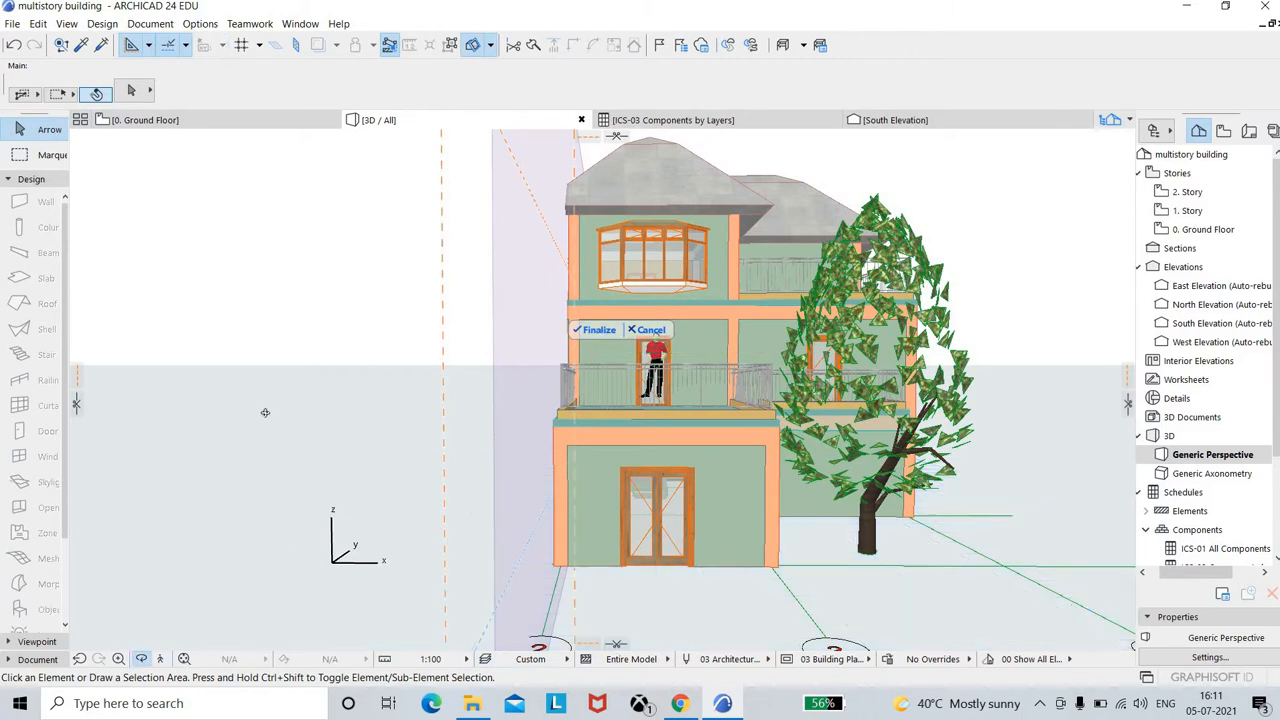
pyautogui.moveTo(469, 469); pyautogui.dragTo(1006, 414)
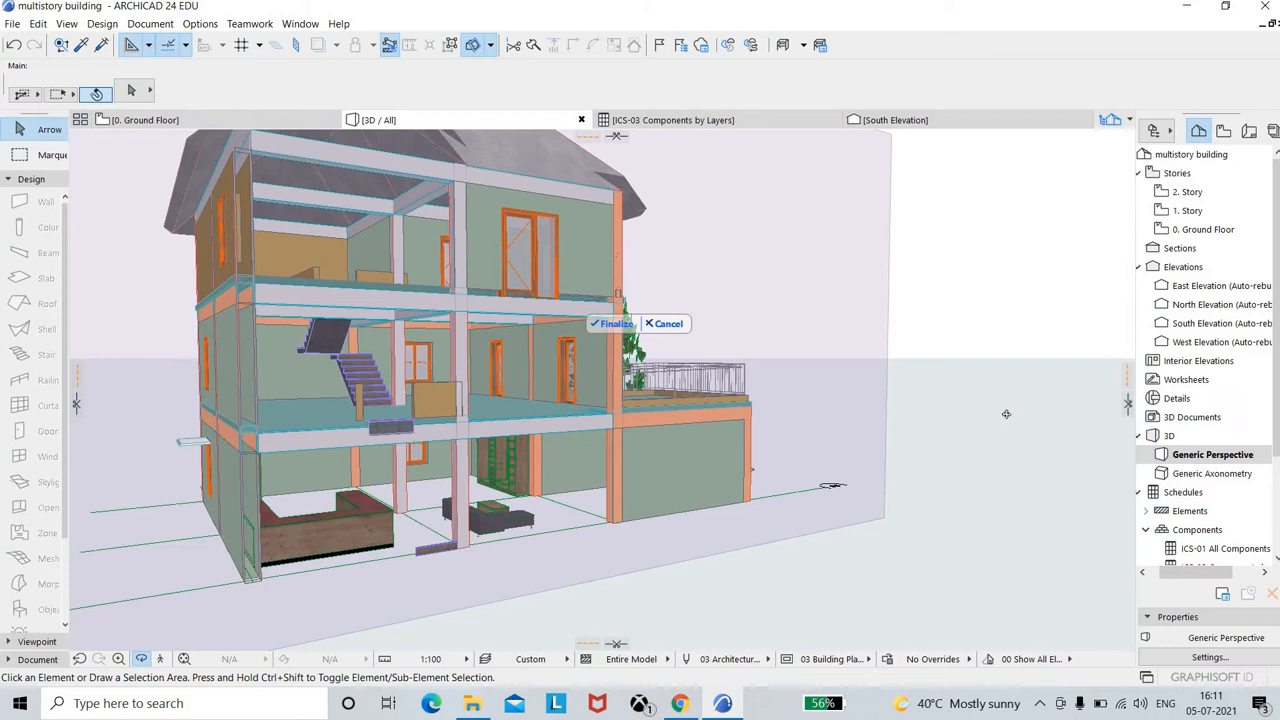
pyautogui.moveTo(930, 433); pyautogui.dragTo(376, 399)
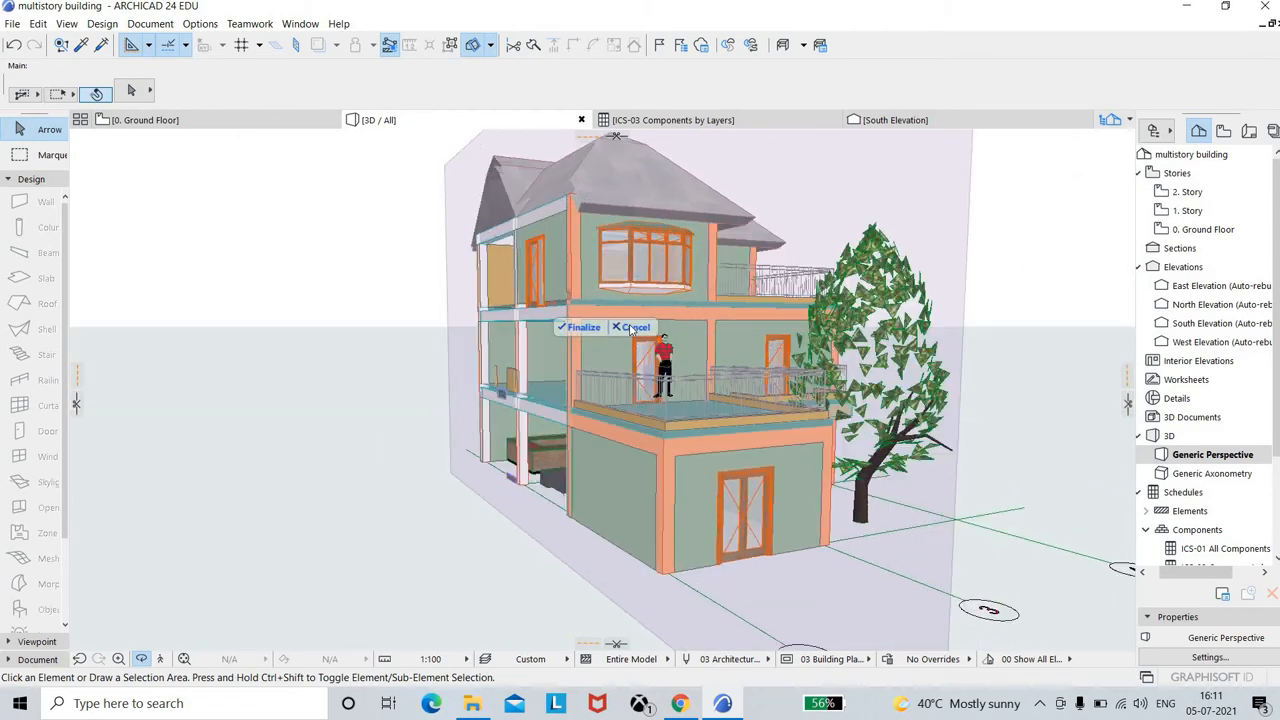
pyautogui.click(631, 327)
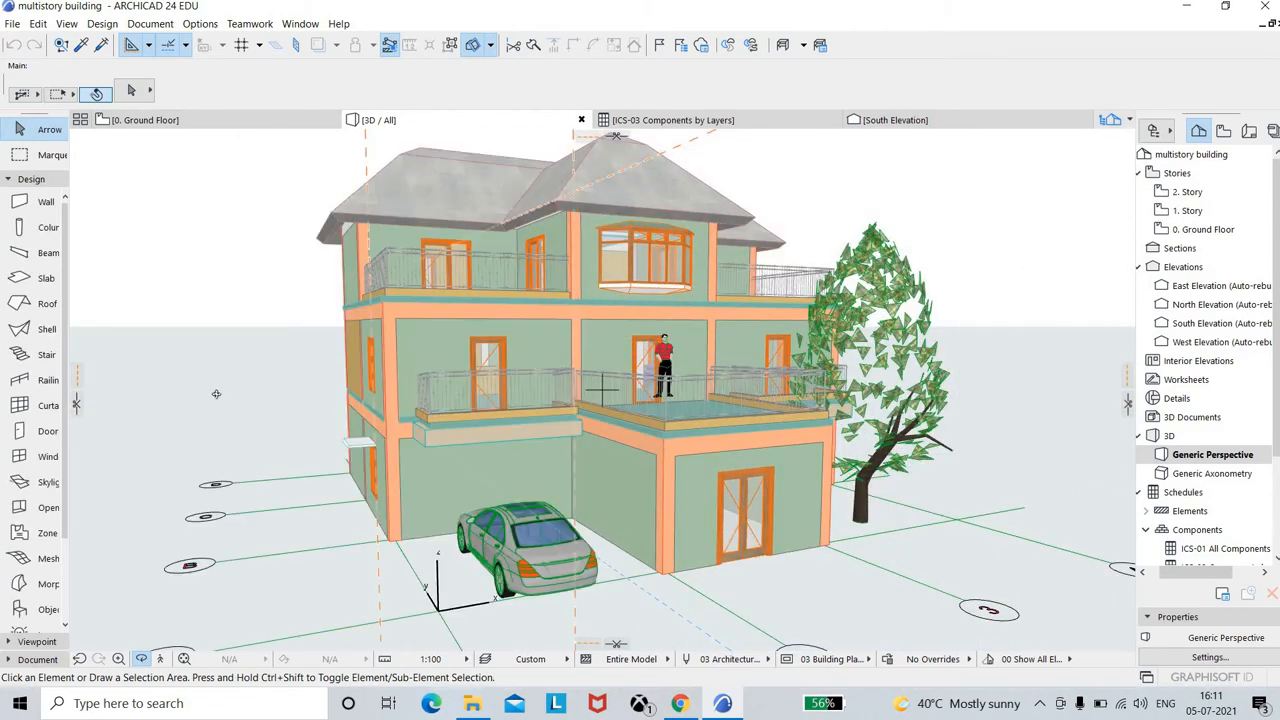
# Enter the building through the front door in 3D Explore mode and examine the ground floor's living area, kitchen, bedroom and staircase
pyautogui.moveTo(497, 445); pyautogui.dragTo(1197, 361)
pyautogui.moveTo(600, 440); pyautogui.dragTo(27, 541)
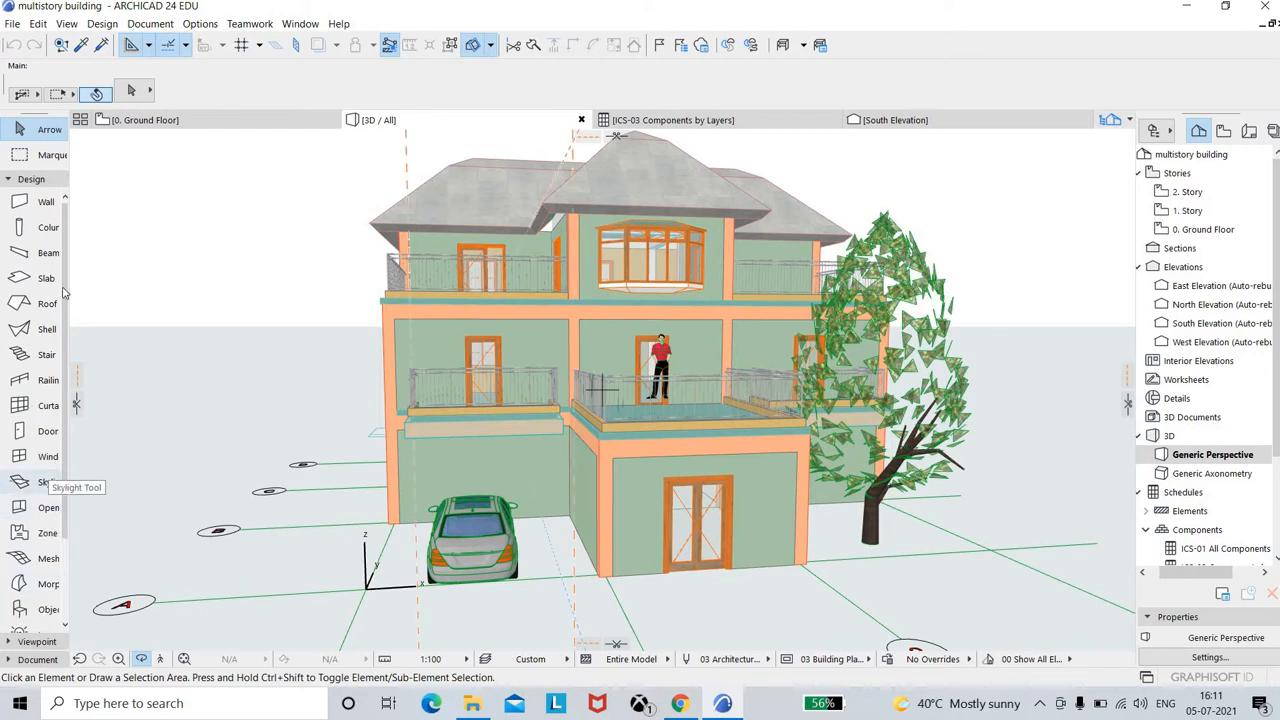
pyautogui.click(160, 658)
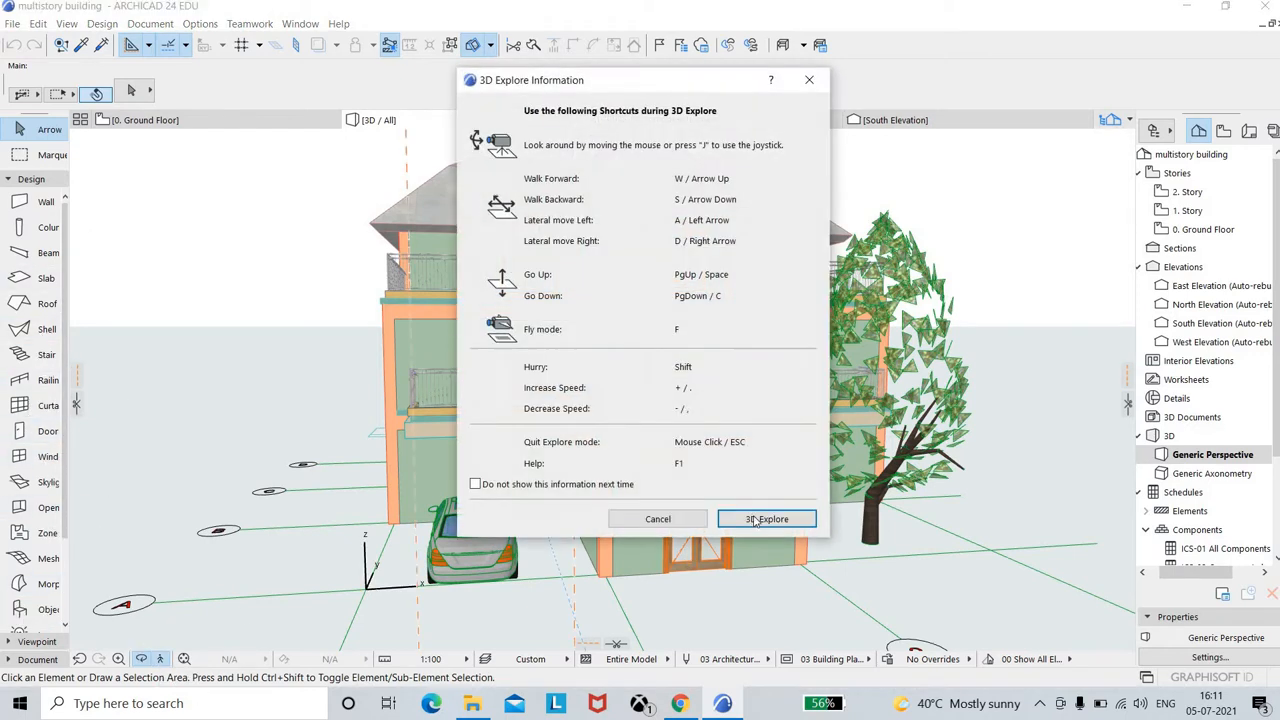
pyautogui.click(767, 519)
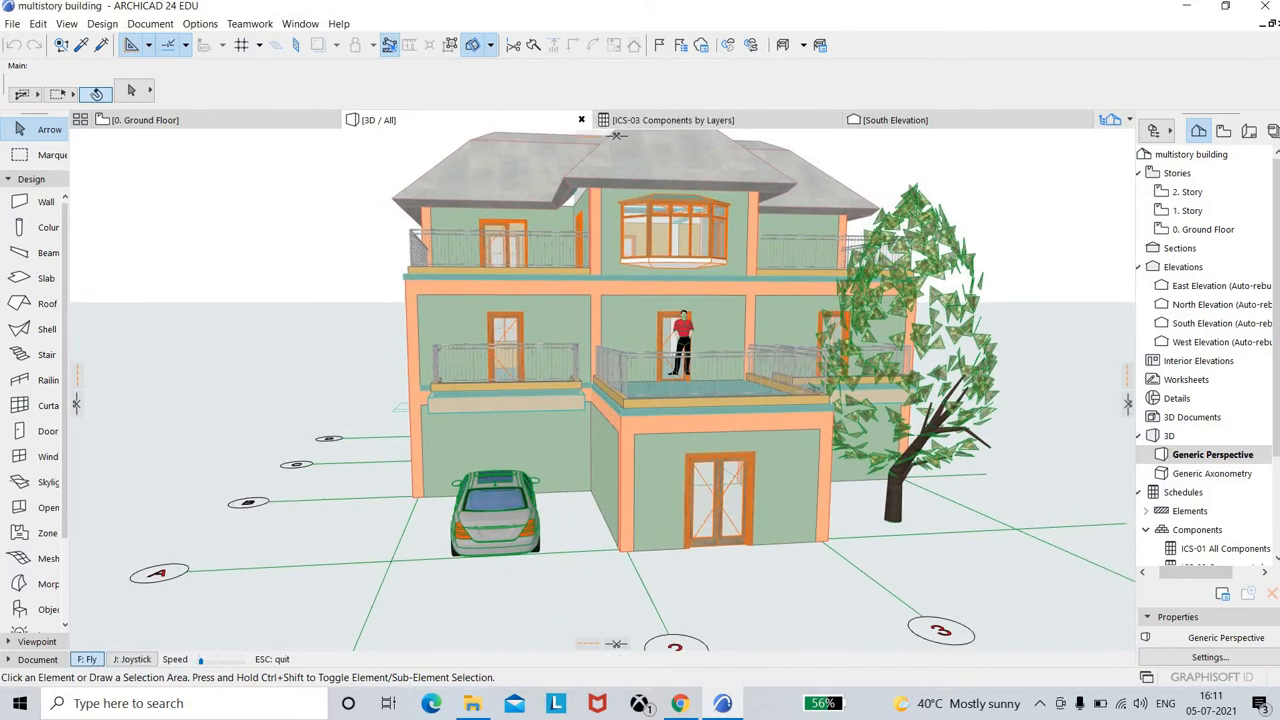
pyautogui.press('Up')
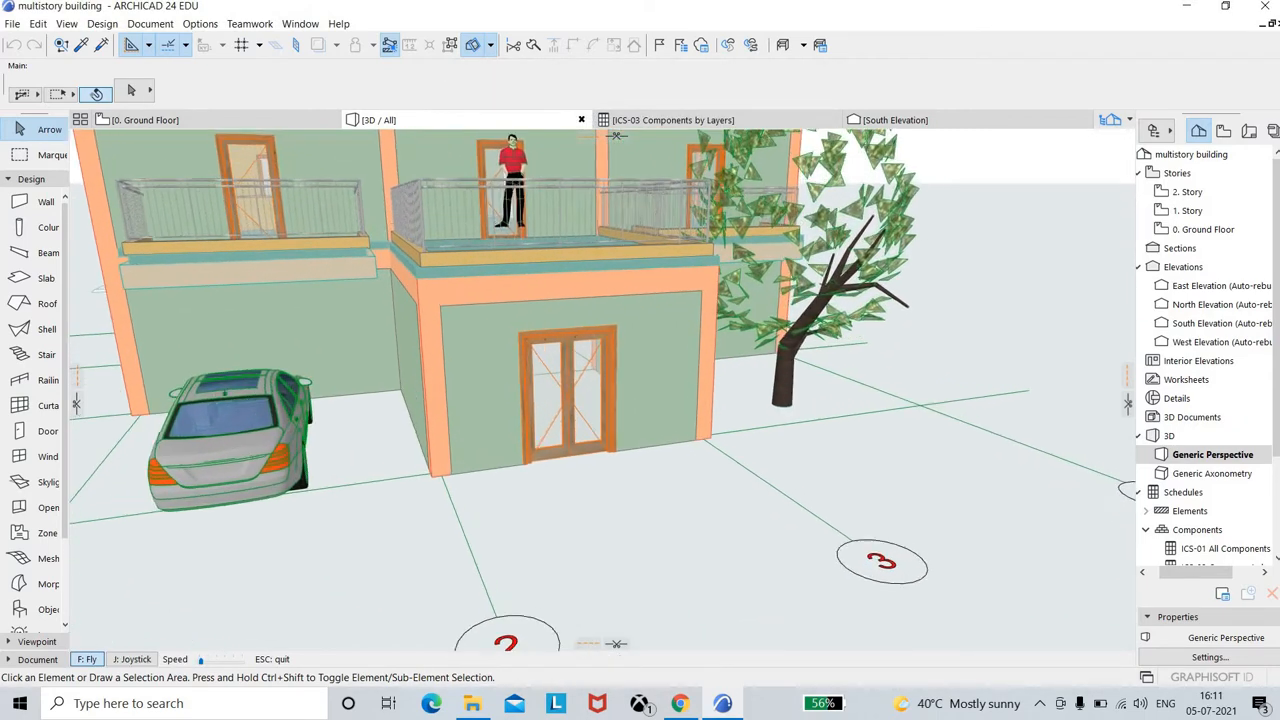
pyautogui.press('Up')
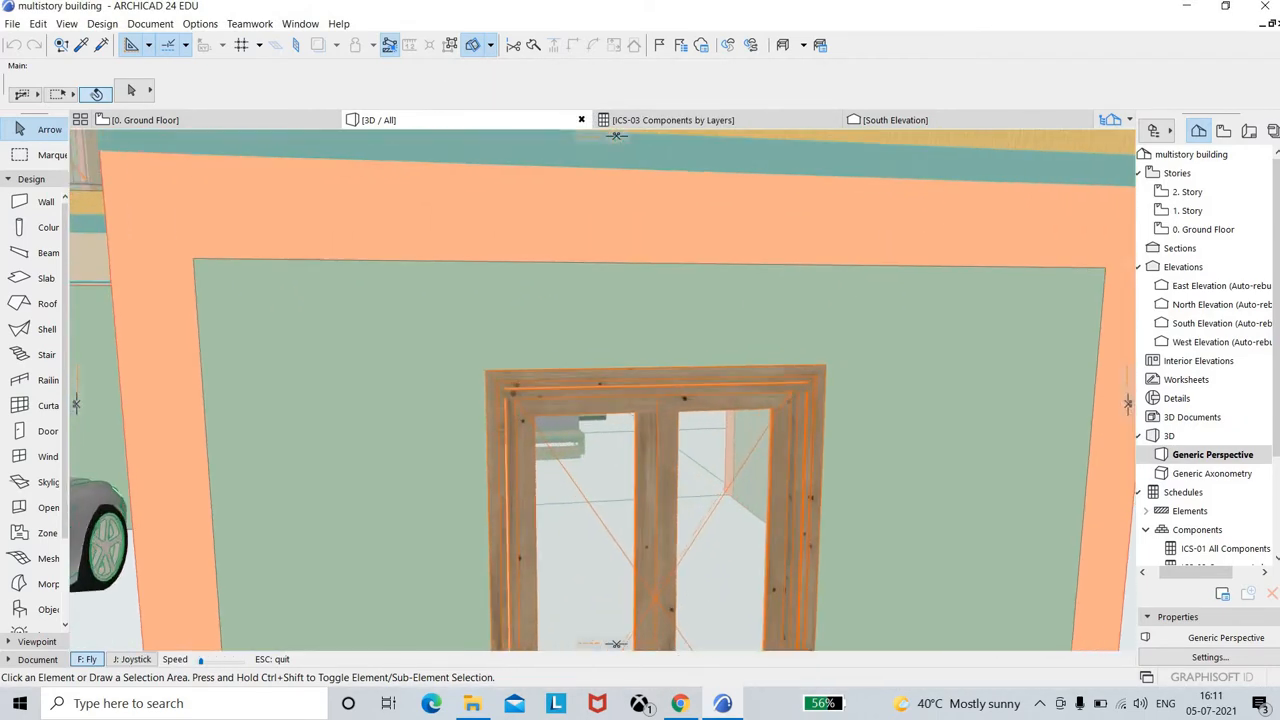
pyautogui.press('Up')
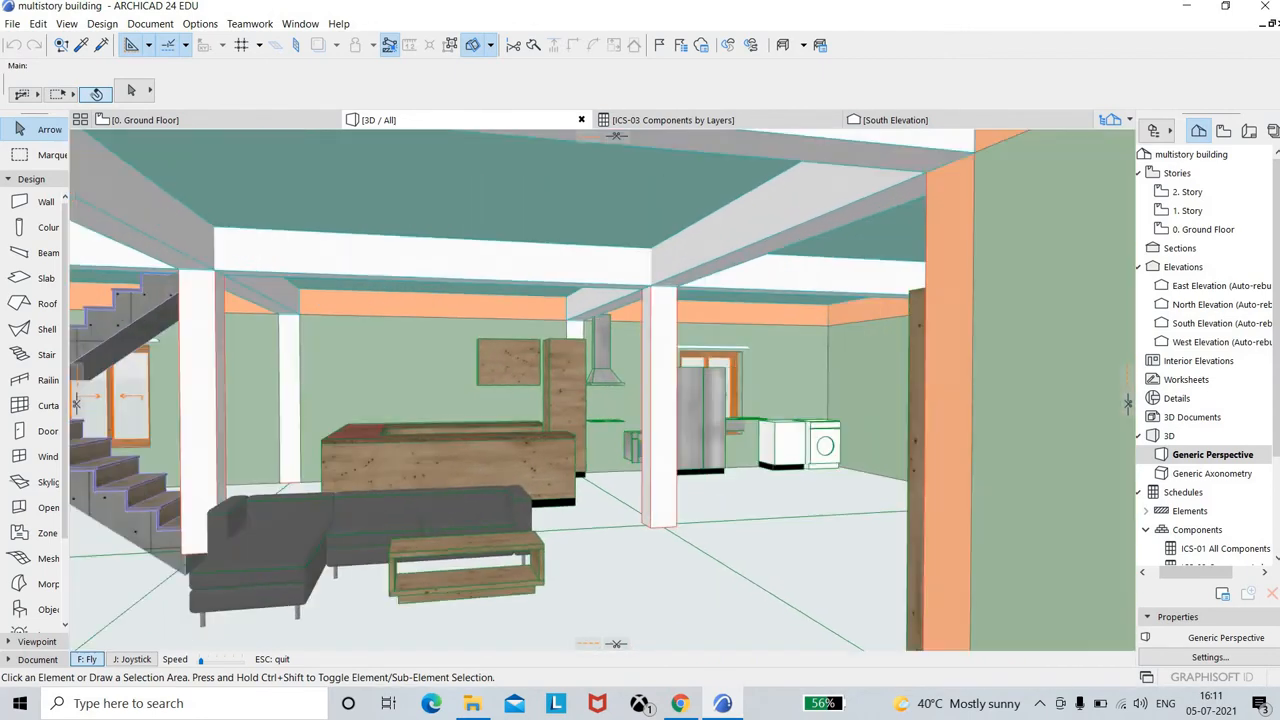
pyautogui.press('Up')
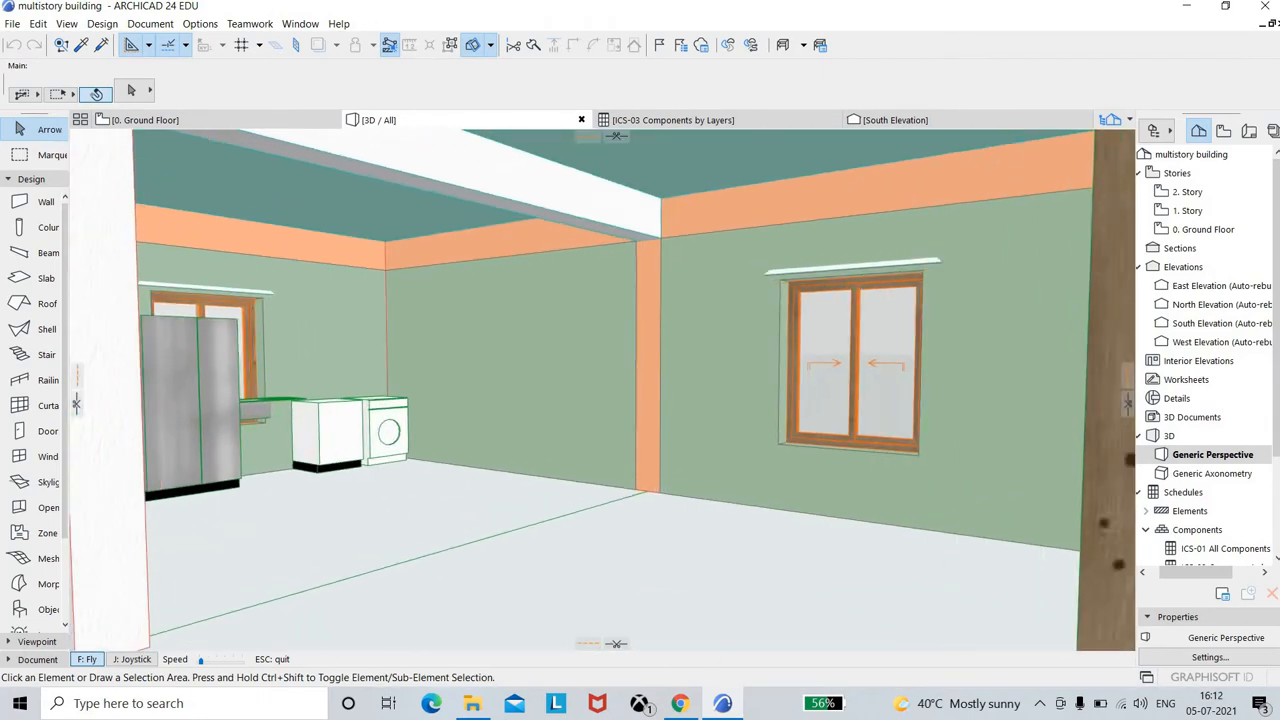
pyautogui.press('Up')
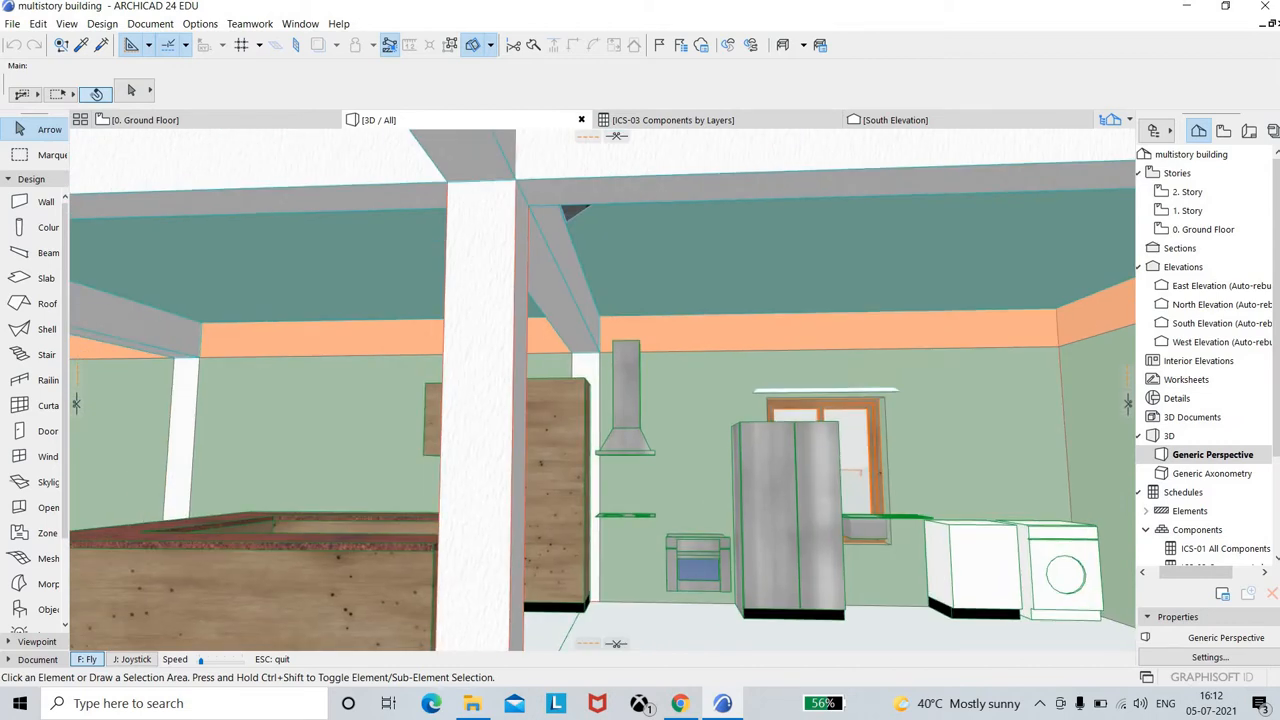
pyautogui.press('Up')
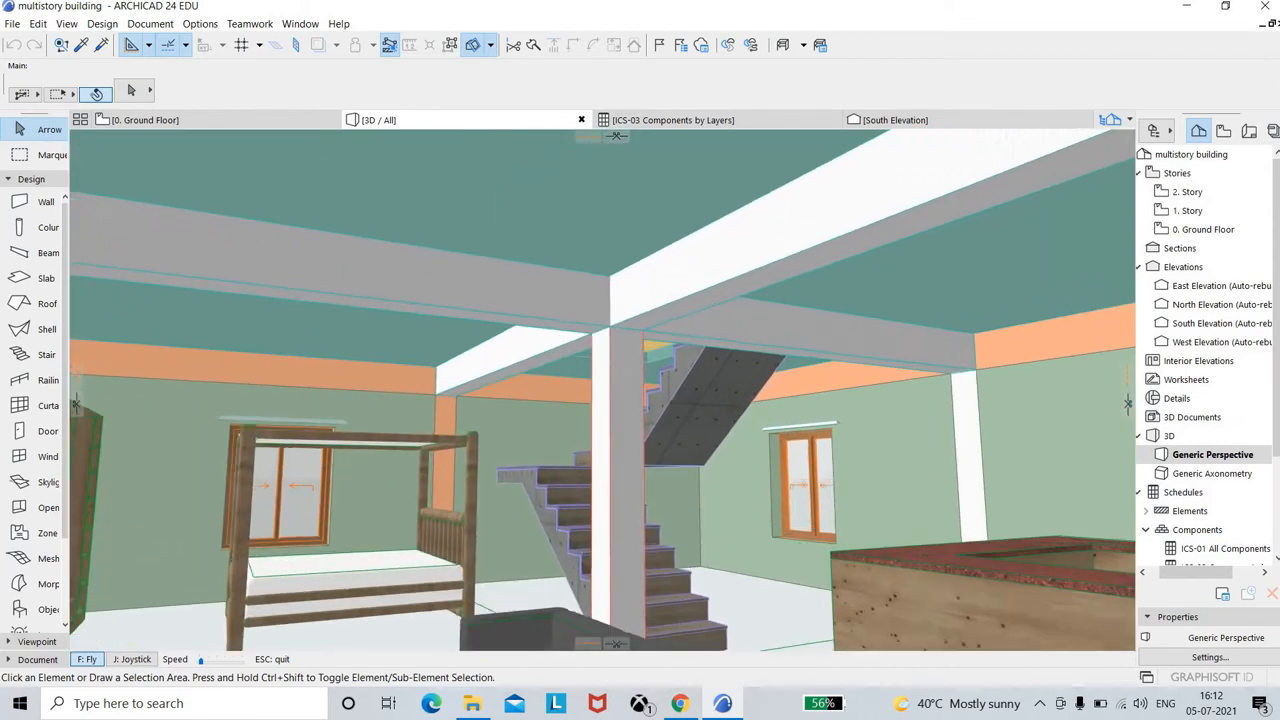
pyautogui.press('Up')
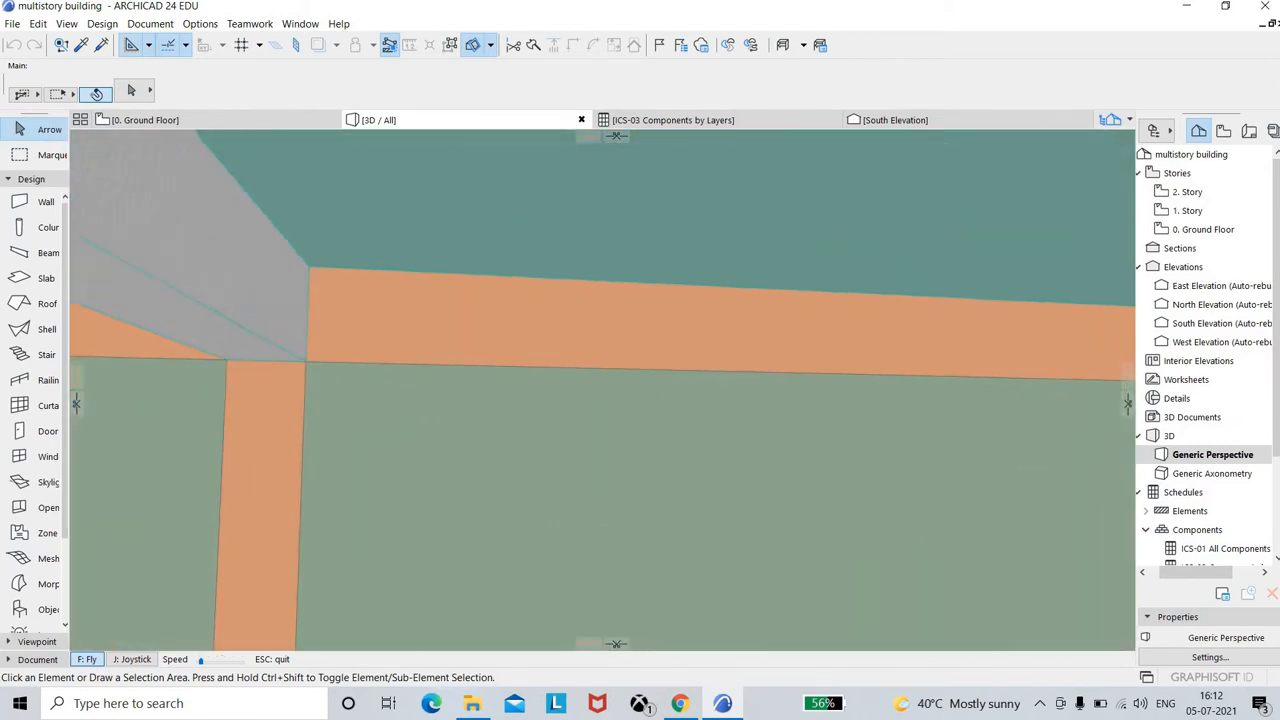
# Explore the upper stories' balconies, rooms, stairs and bay window, return to the full front exterior and quit the explore mode
pyautogui.press('Up')
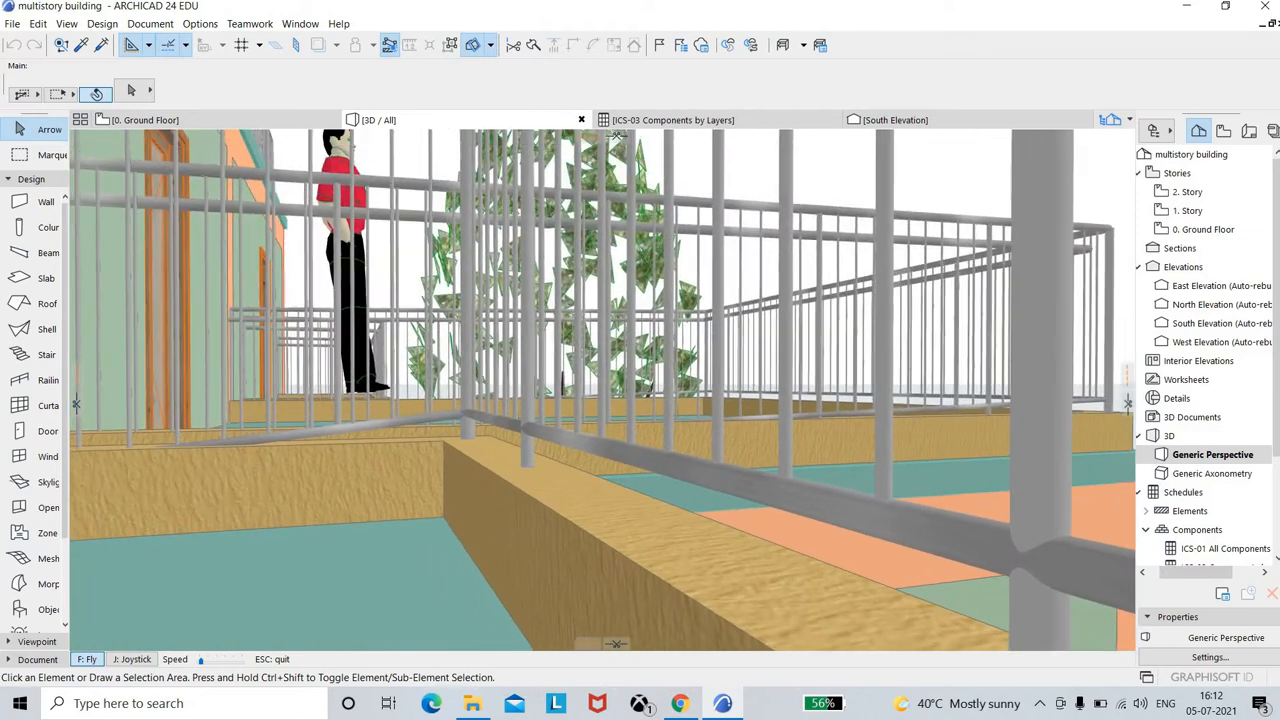
pyautogui.press('Up')
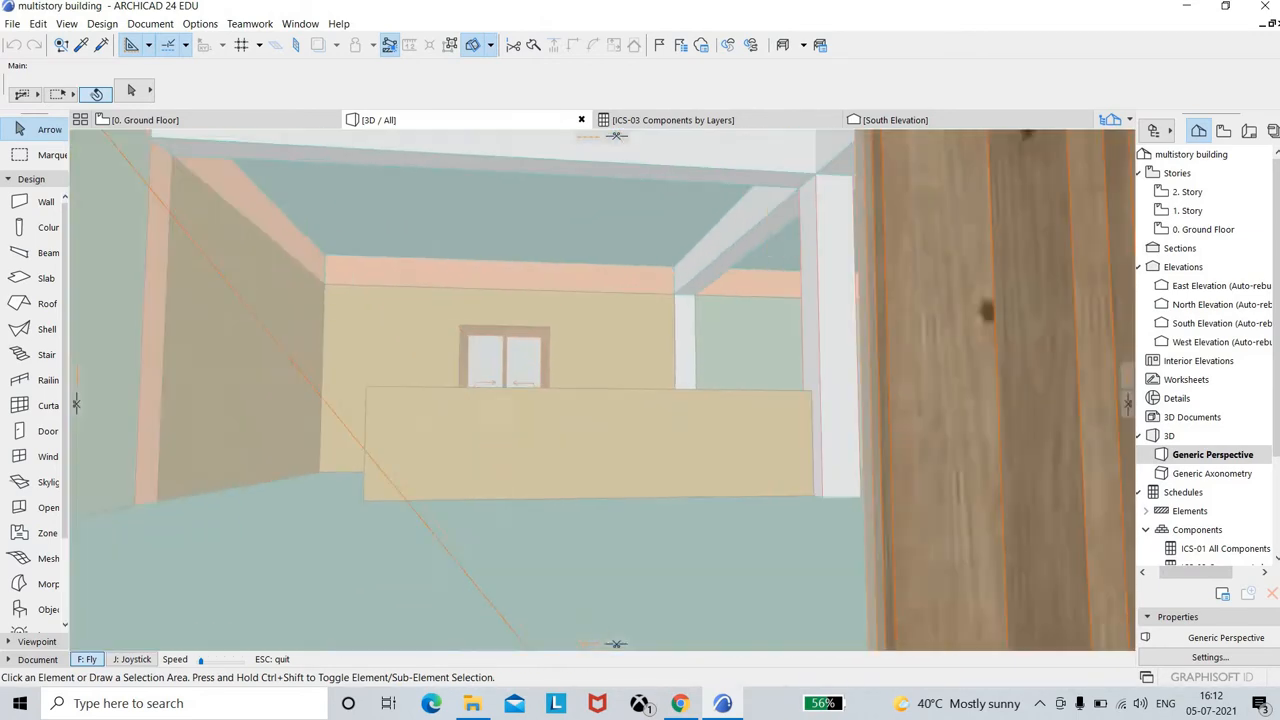
pyautogui.press('Up')
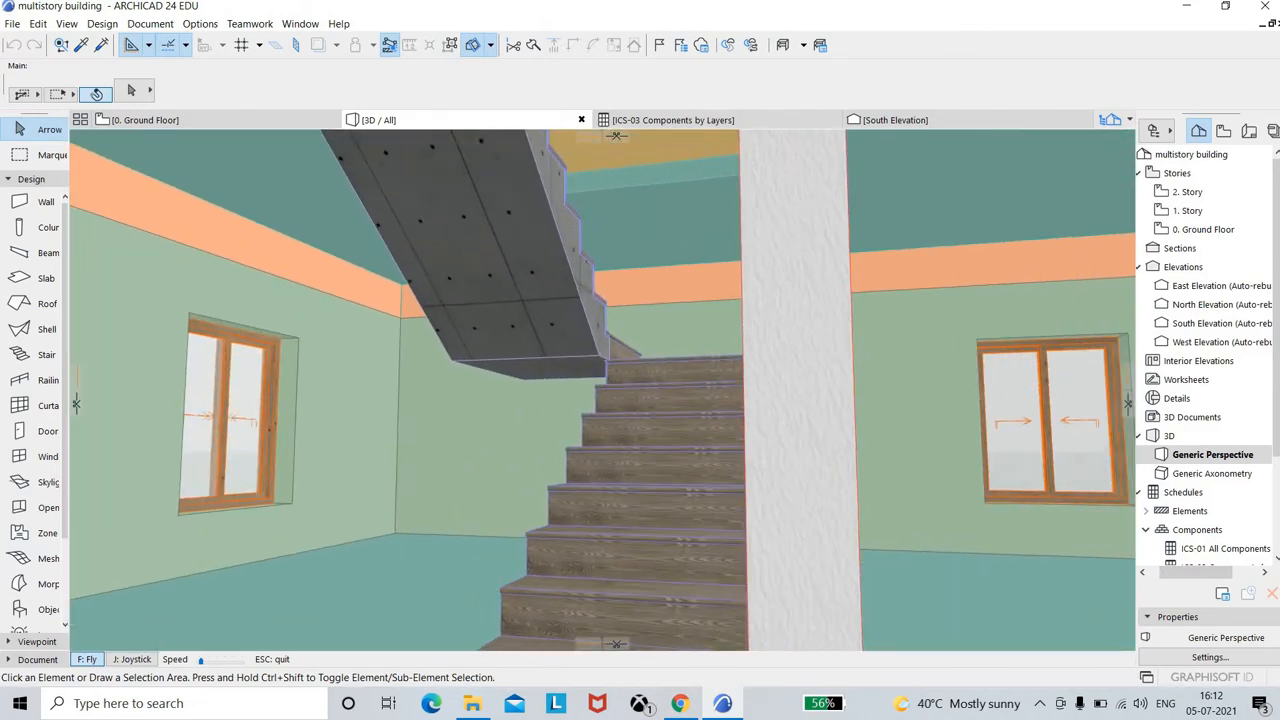
pyautogui.press('Up')
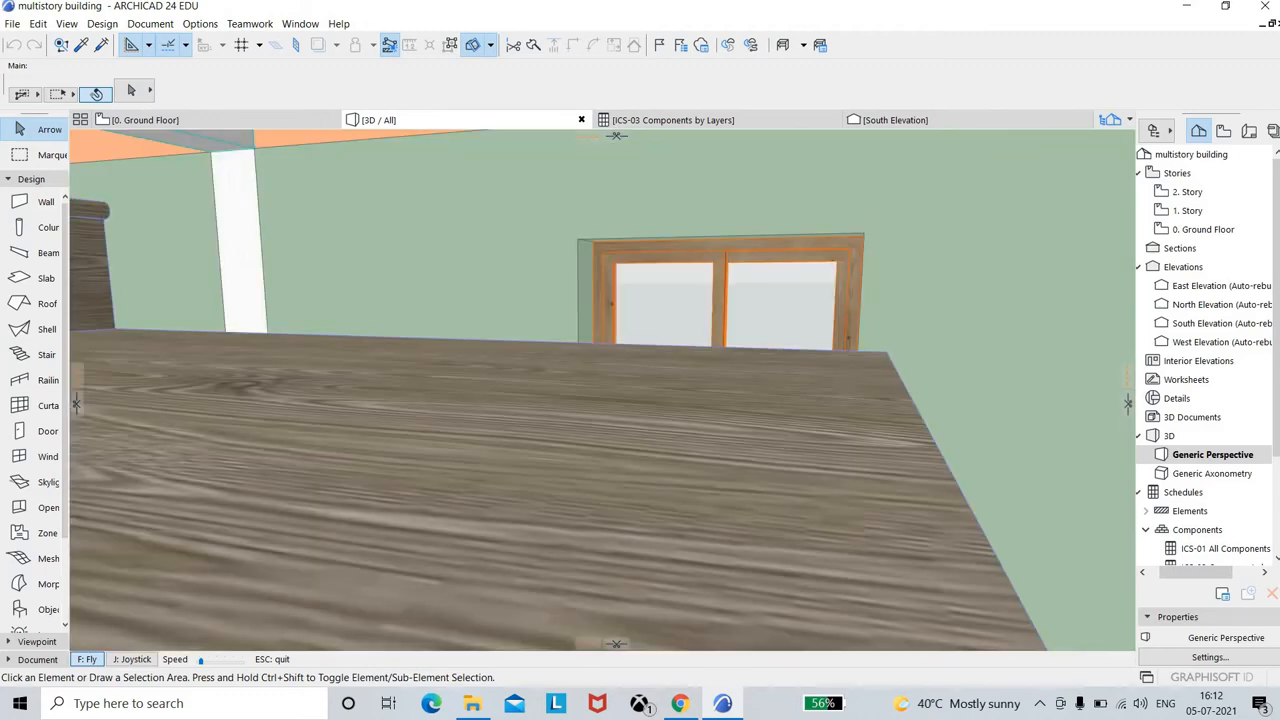
pyautogui.press('Up')
pyautogui.press('Up')
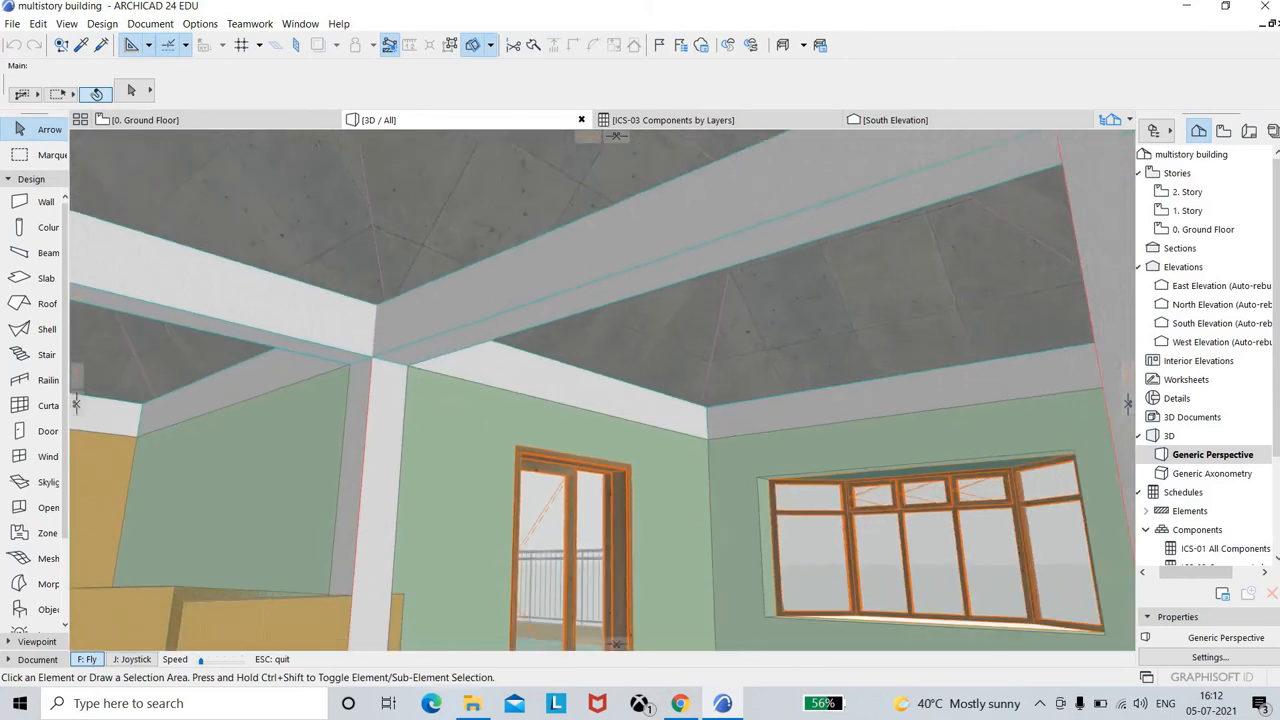
pyautogui.press('Up')
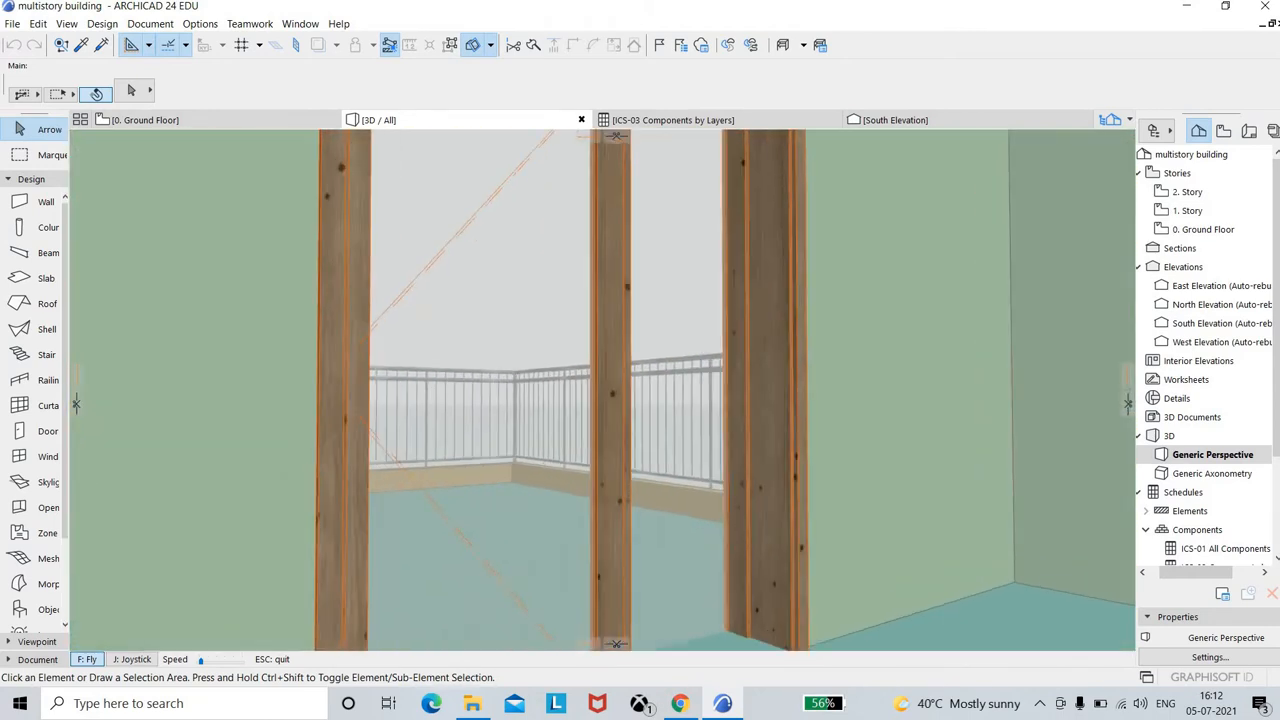
pyautogui.press('Up')
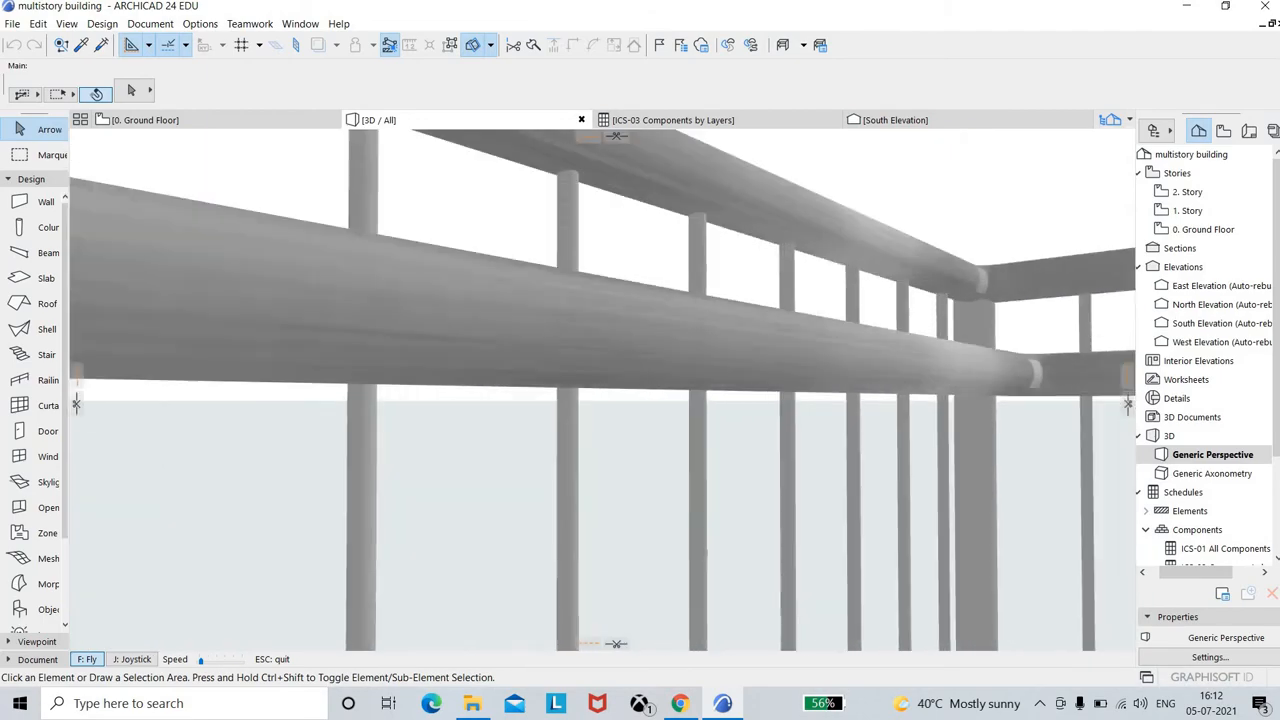
pyautogui.press('Up')
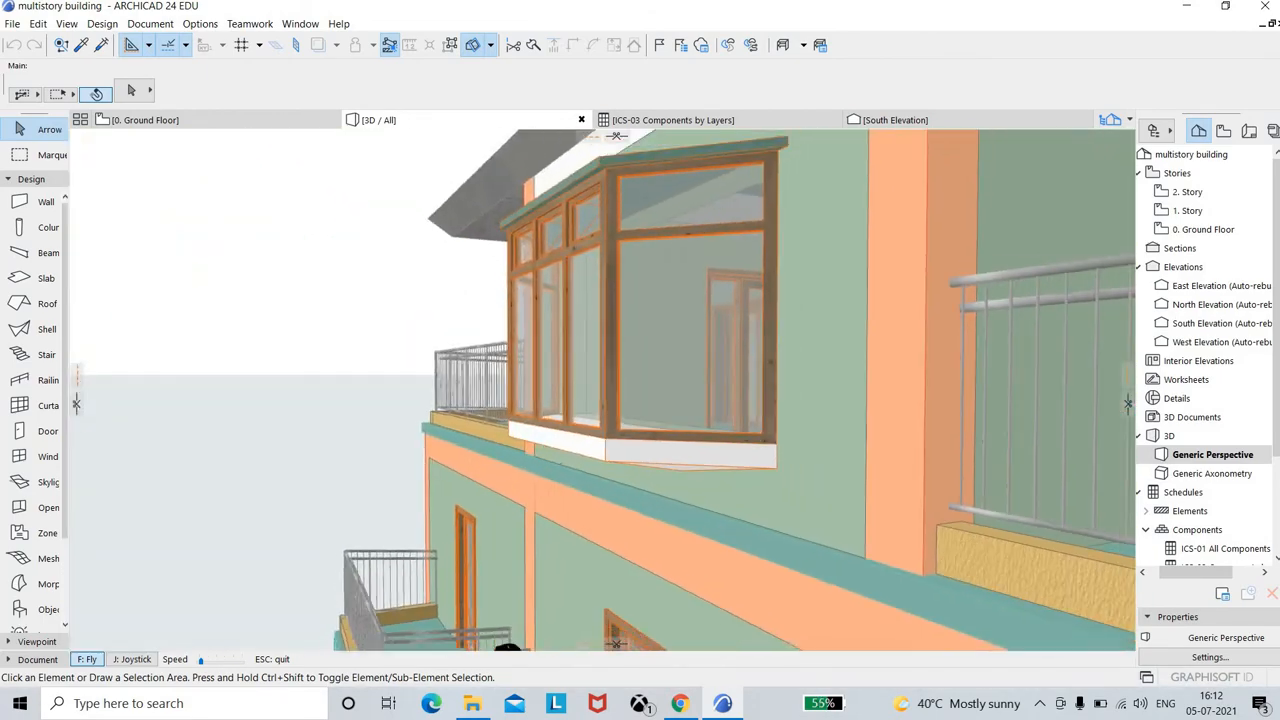
pyautogui.press('Down')
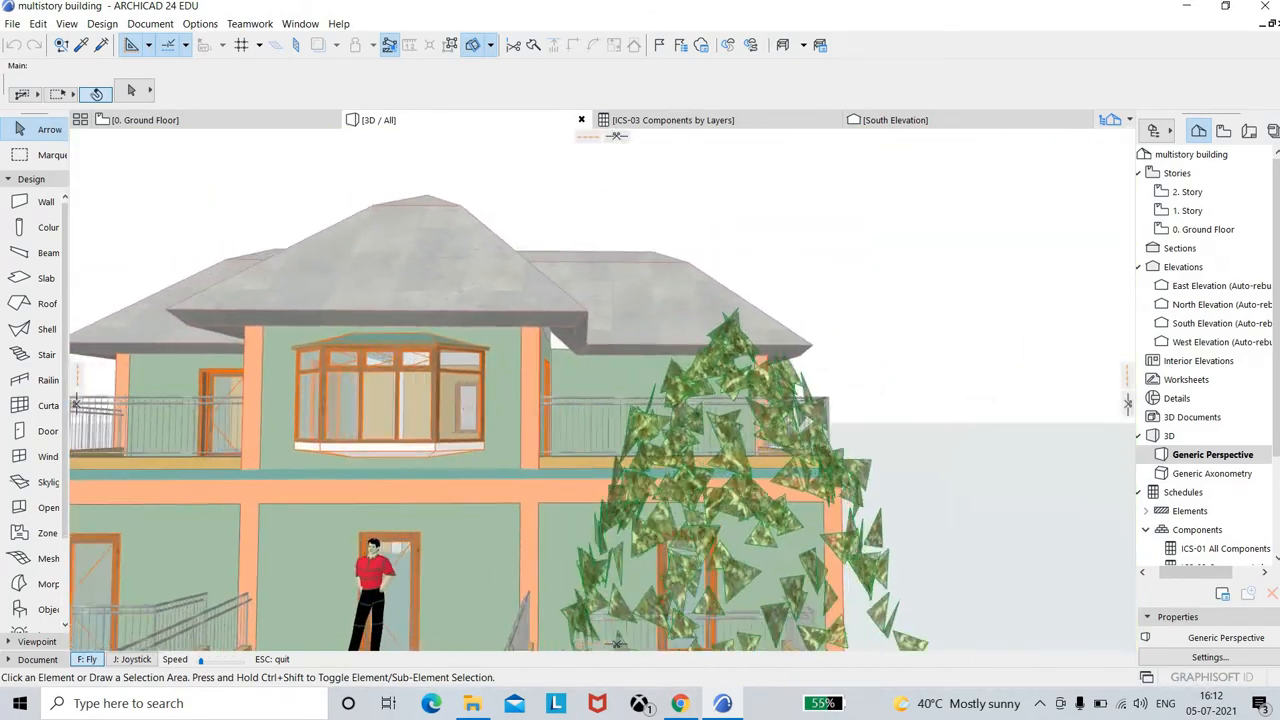
pyautogui.press('Down')
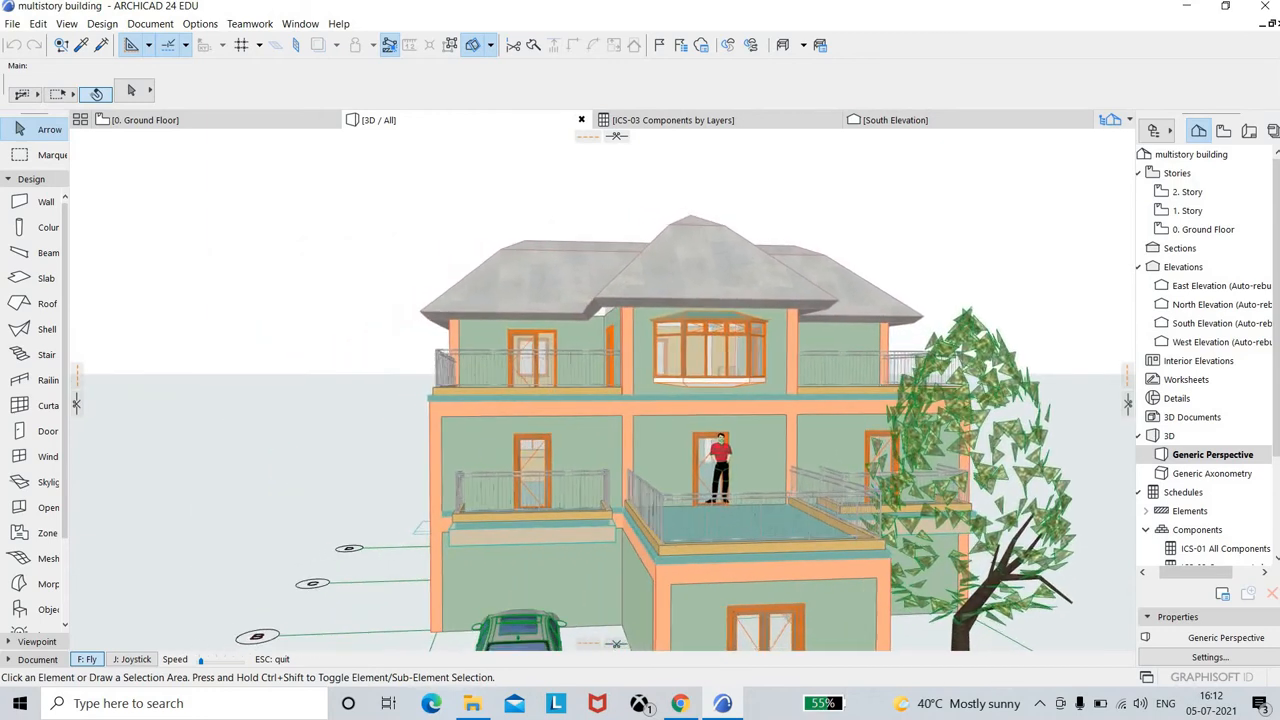
pyautogui.press('Down')
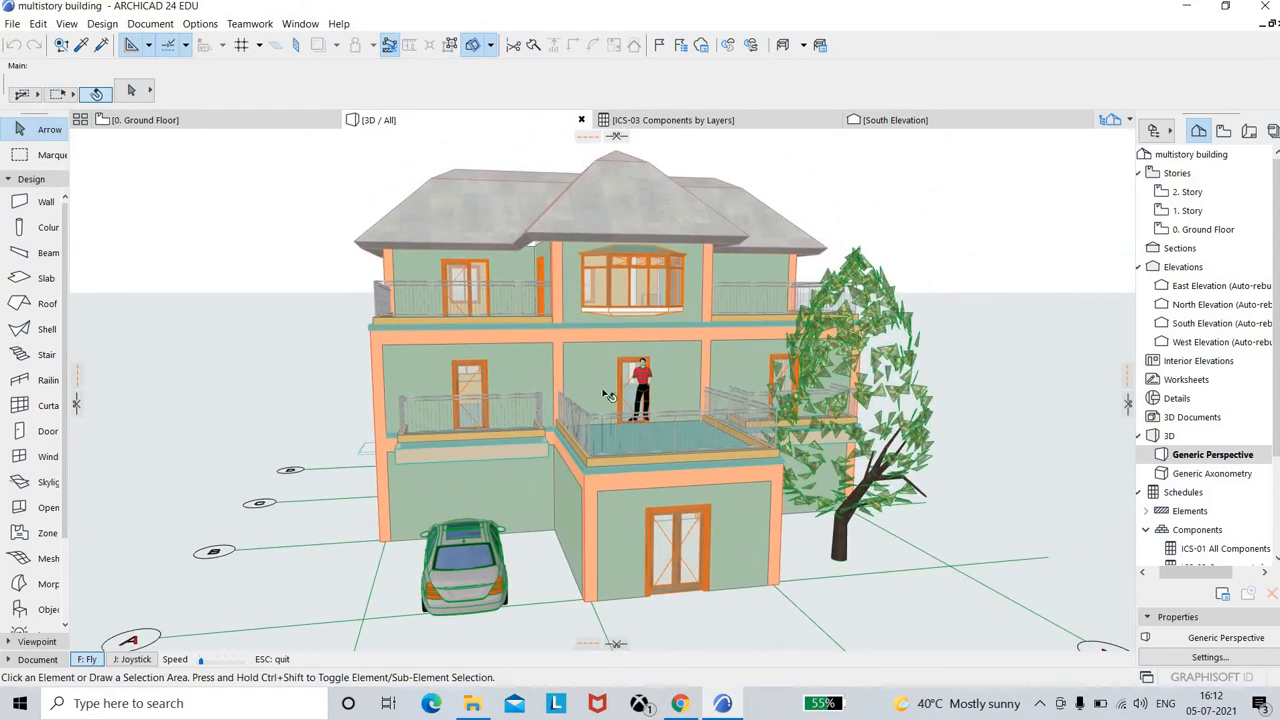
pyautogui.press('Escape')
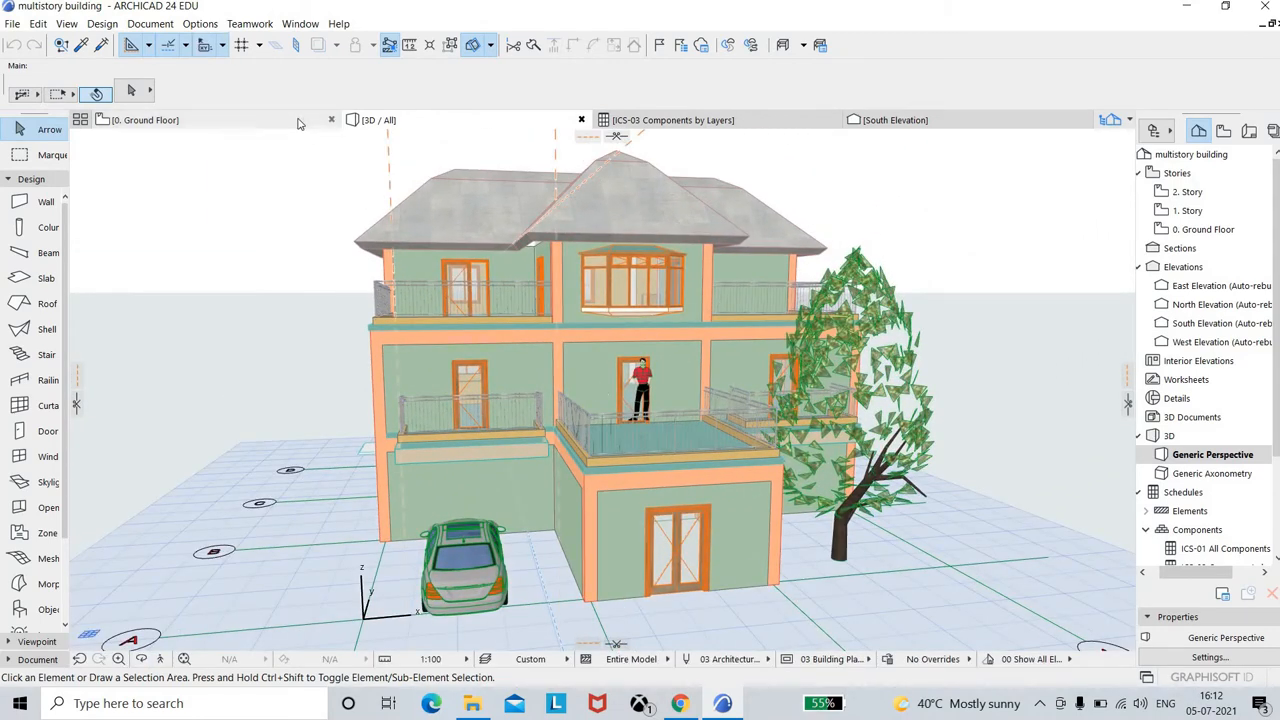
# Review the floor plans of the ground floor, 1. Story and 2. Story one after another
pyautogui.click(300, 122)
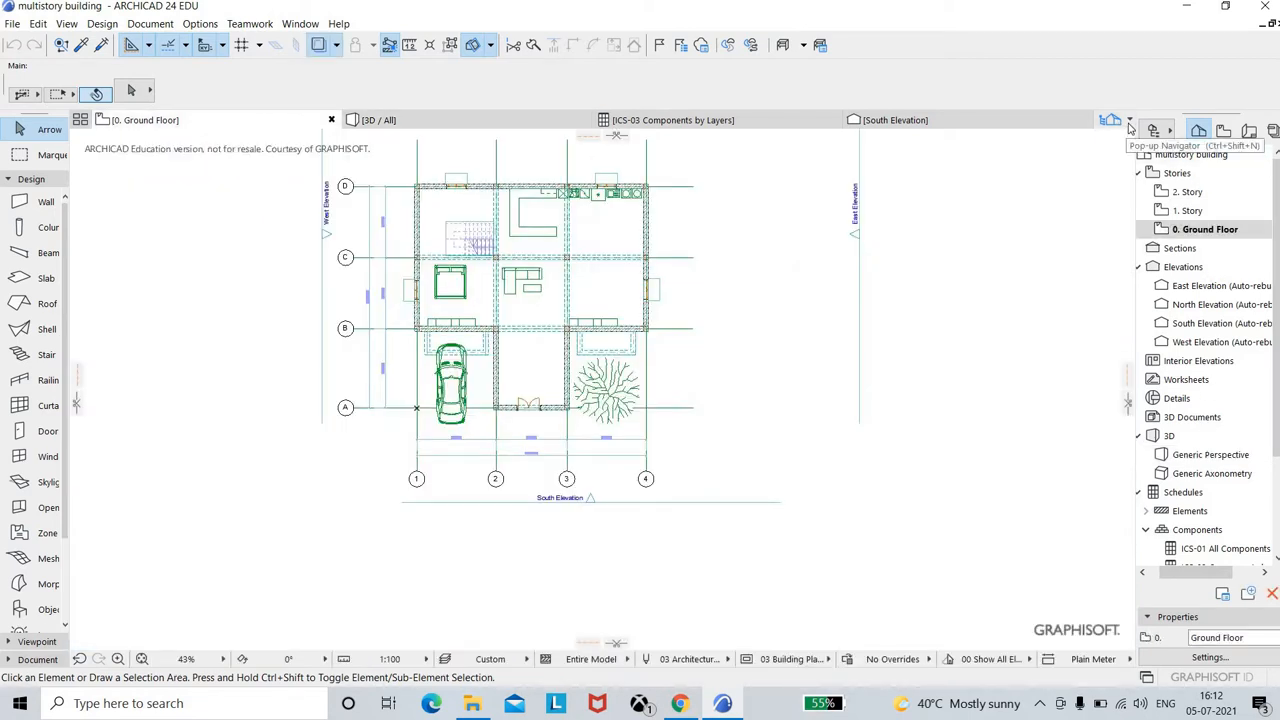
pyautogui.click(1112, 121)
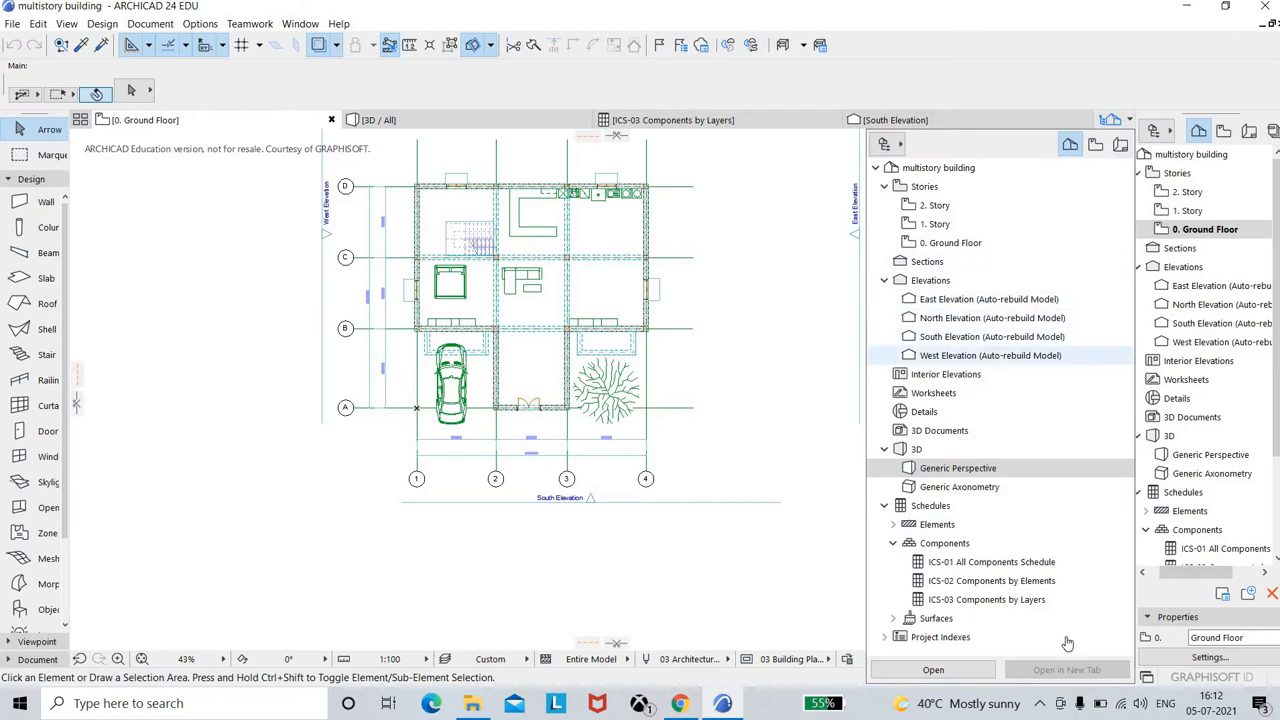
pyautogui.click(1040, 223)
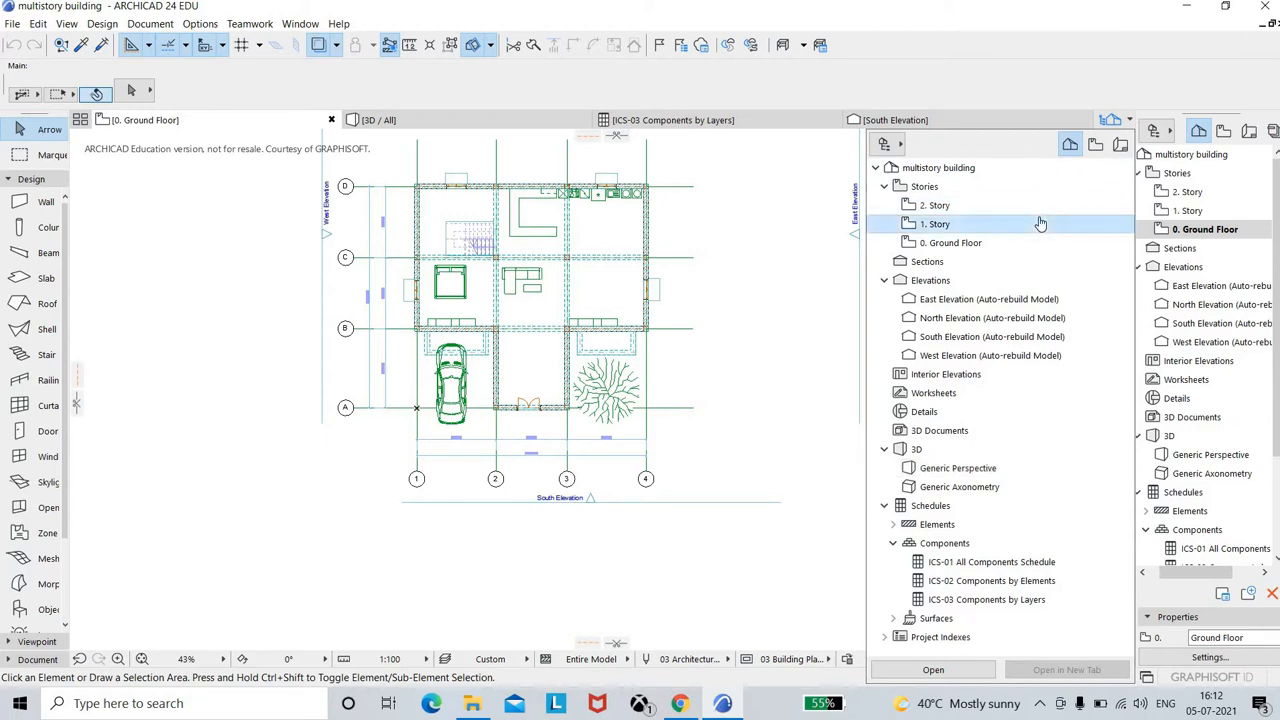
pyautogui.doubleClick(1040, 223)
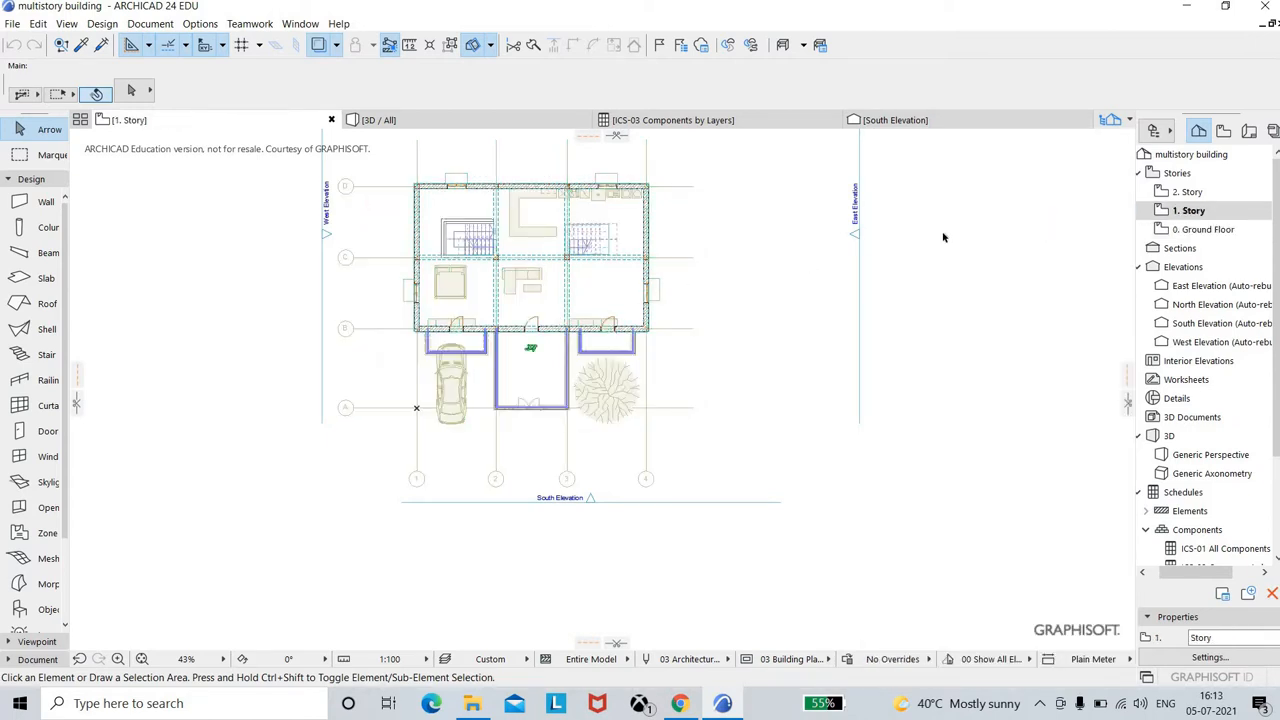
pyautogui.doubleClick(1190, 192)
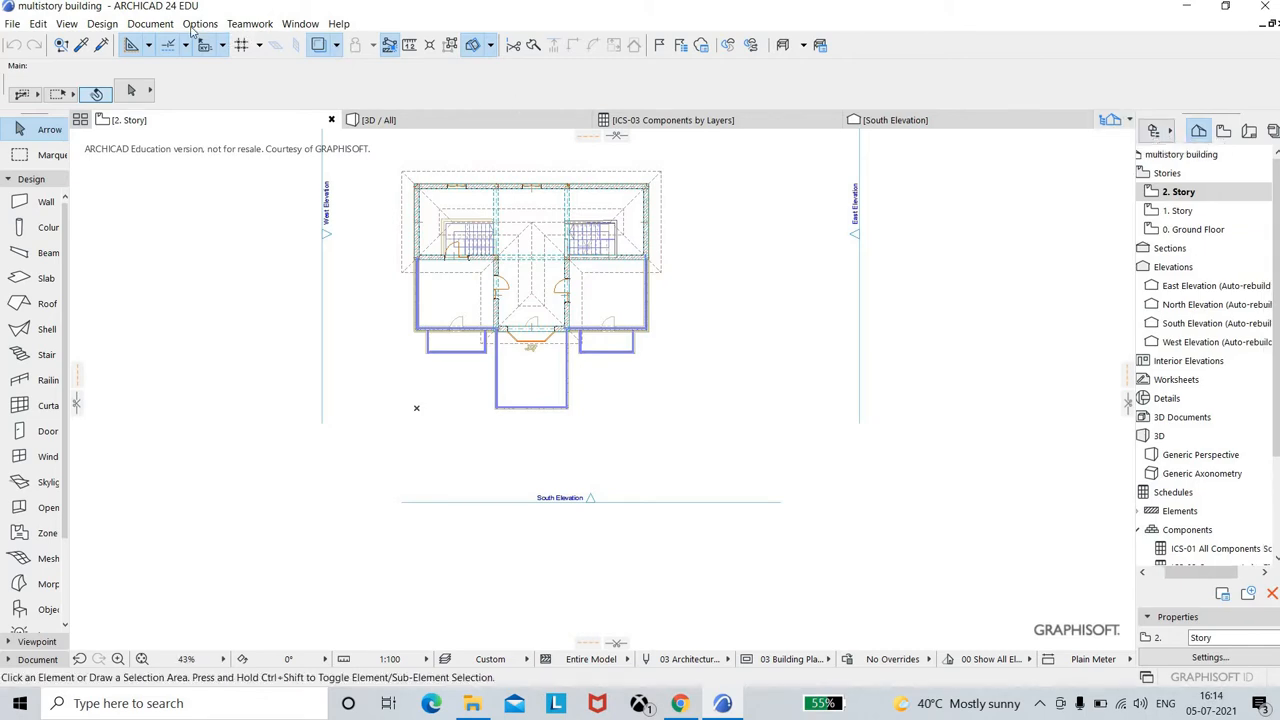
# Open the ICS-03 Components by Layers schedule and examine the material volumes and areas for each layer, from beams to walls
pyautogui.click(160, 24)
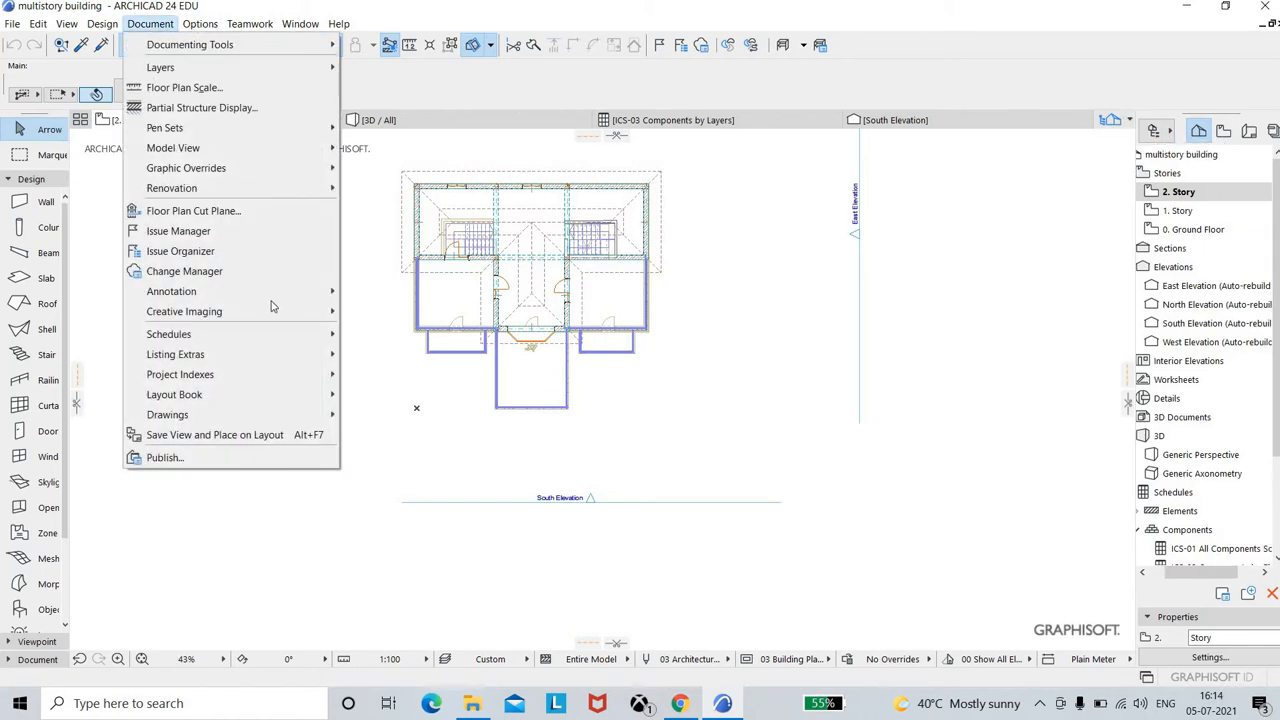
pyautogui.moveTo(267, 335)
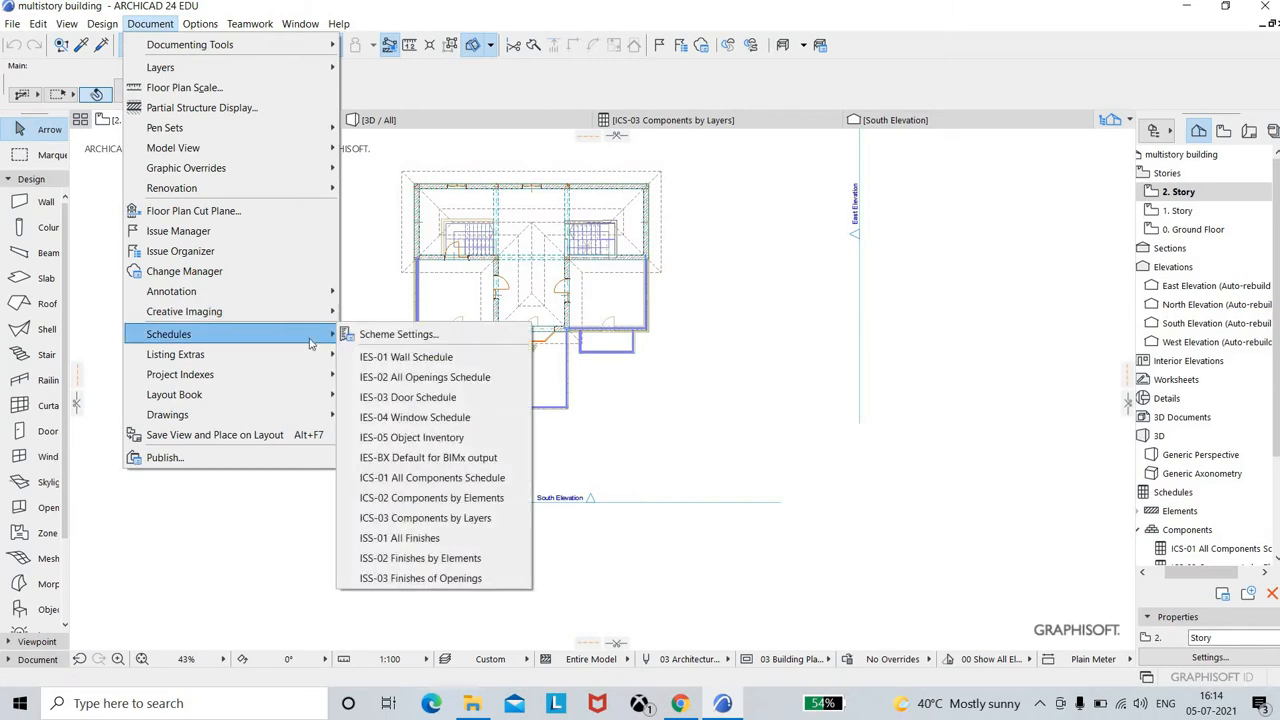
pyautogui.click(418, 518)
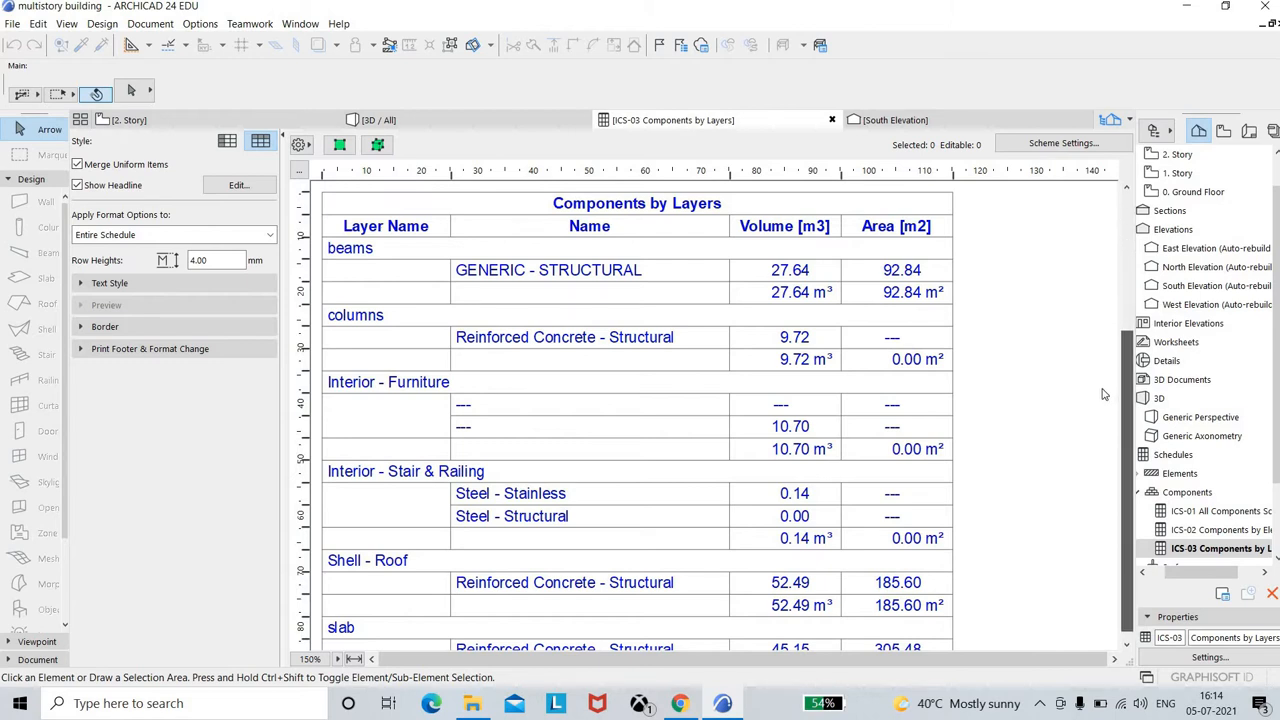
pyautogui.scroll(-3, 1104, 392)
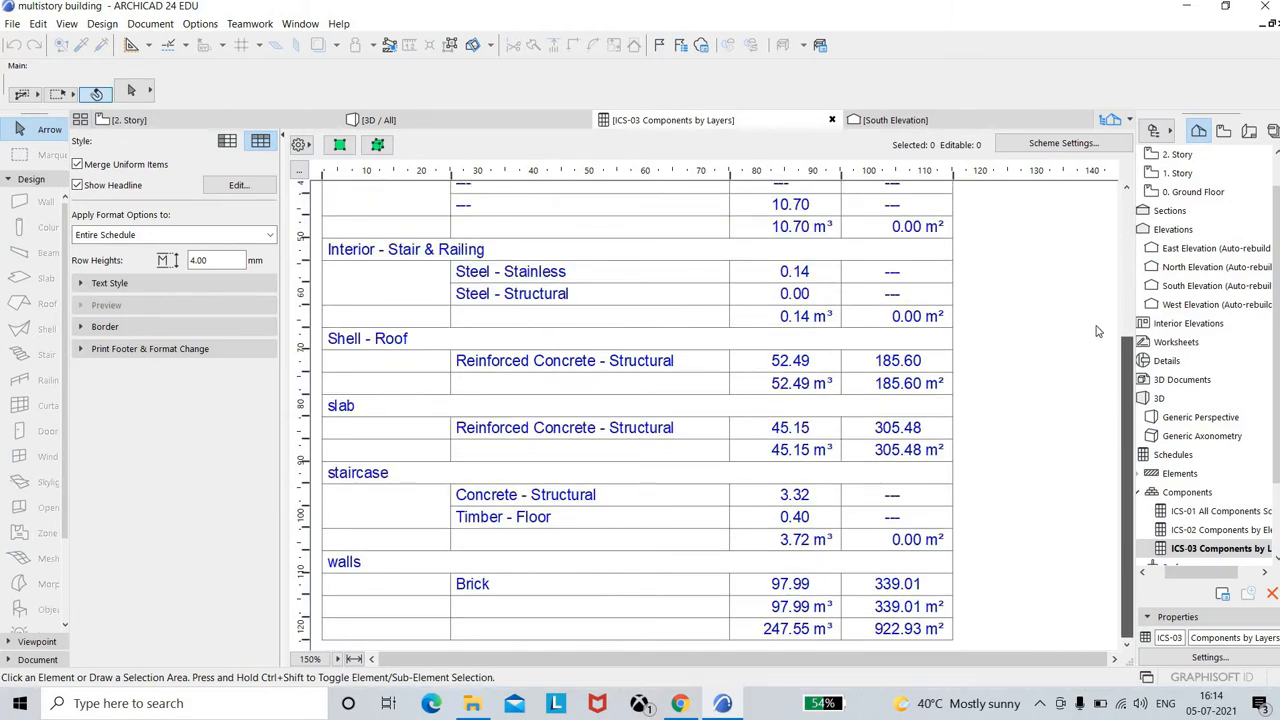
pyautogui.scroll(2, 1097, 330)
pyautogui.scroll(3, 1094, 236)
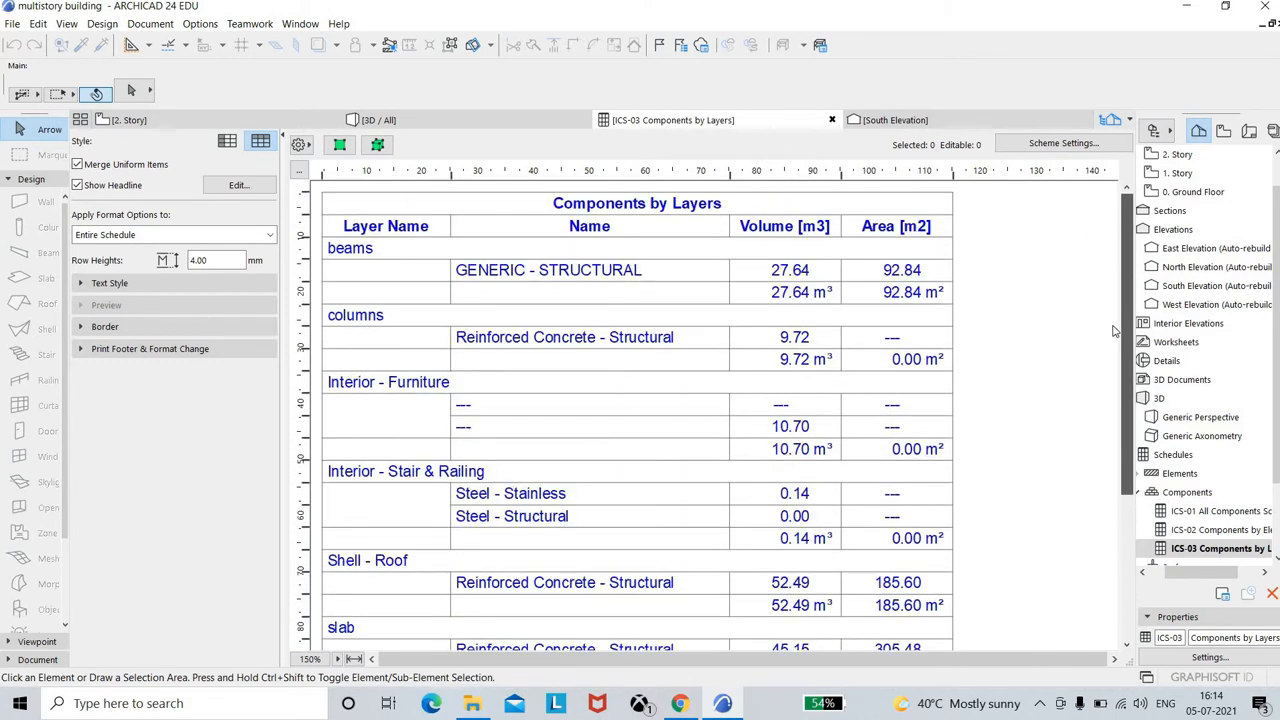
pyautogui.scroll(-3, 1113, 428)
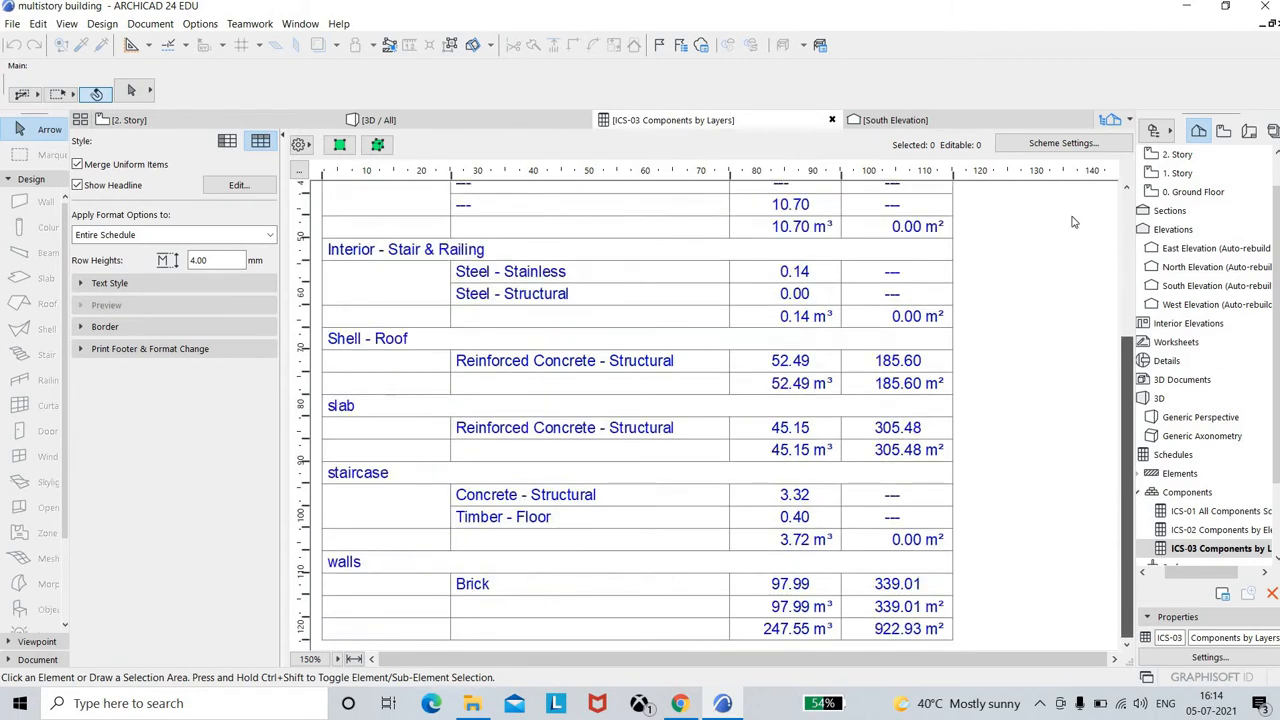
pyautogui.scroll(3, 1078, 185)
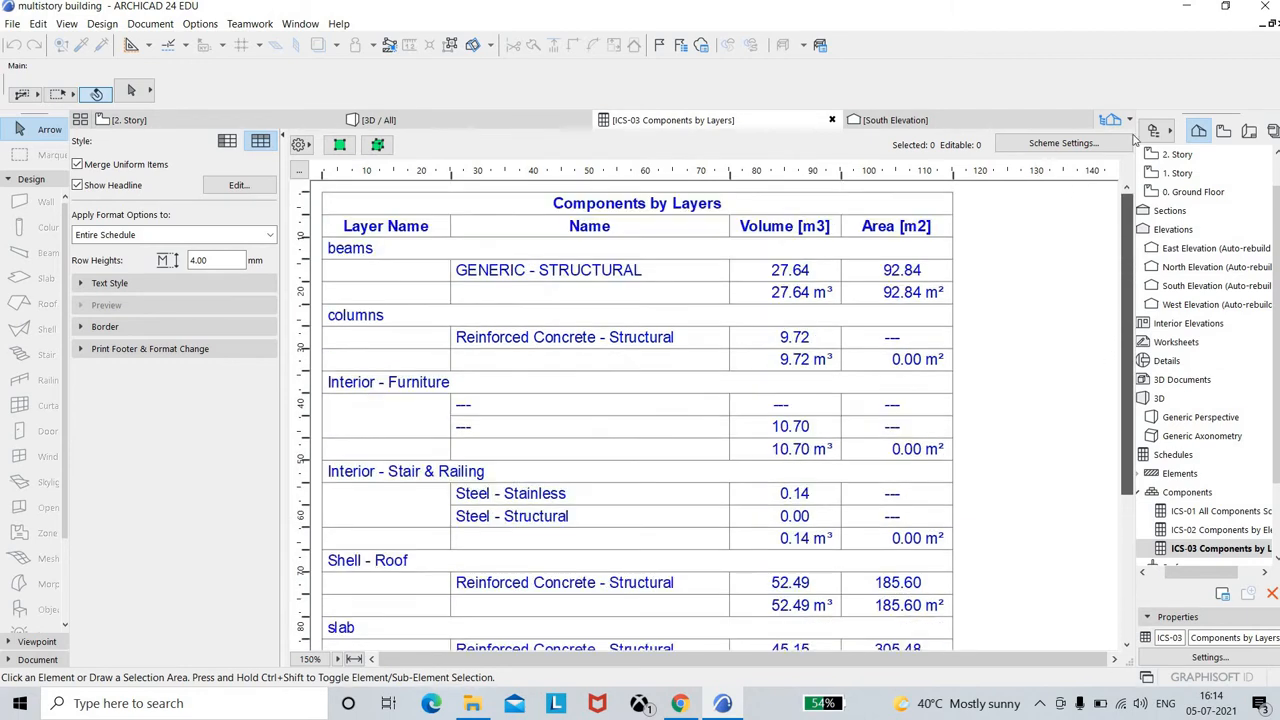
# Display the ground floor plan, reopen the ICS-03 Components by Layers schedule to review its full length, and return to the plan
pyautogui.click(1166, 192)
pyautogui.doubleClick(1166, 192)
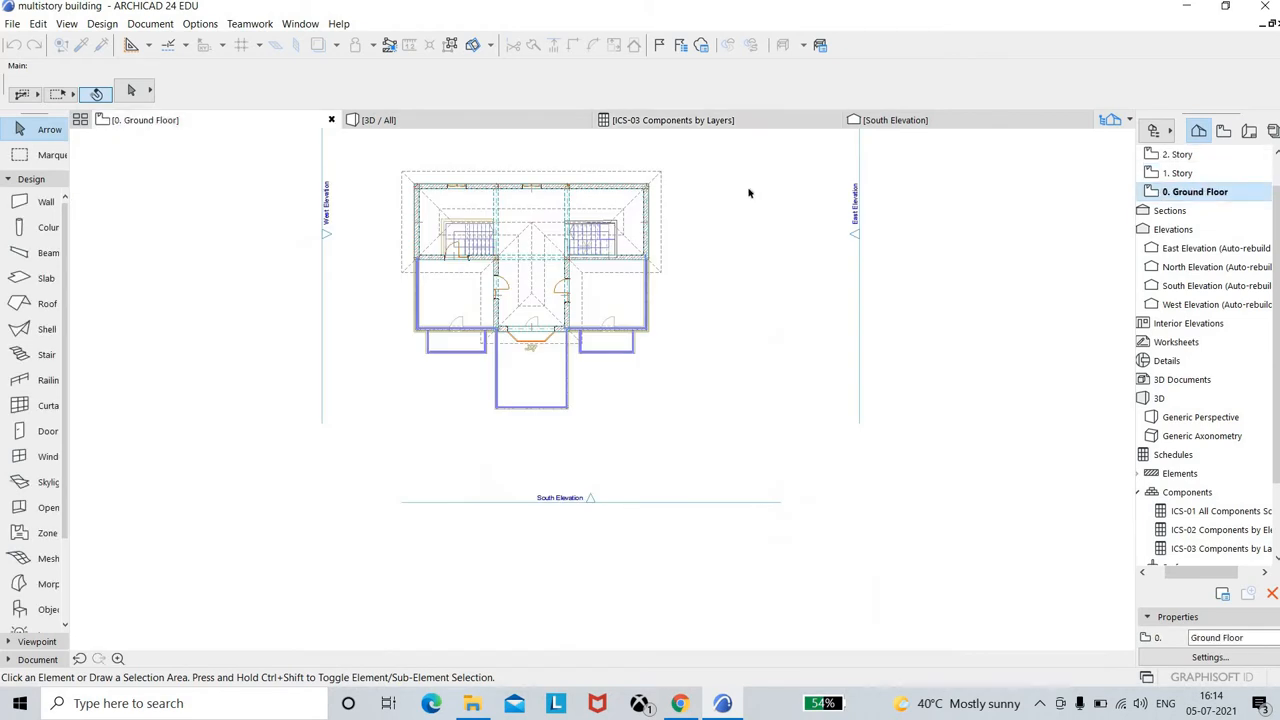
pyautogui.click(150, 23)
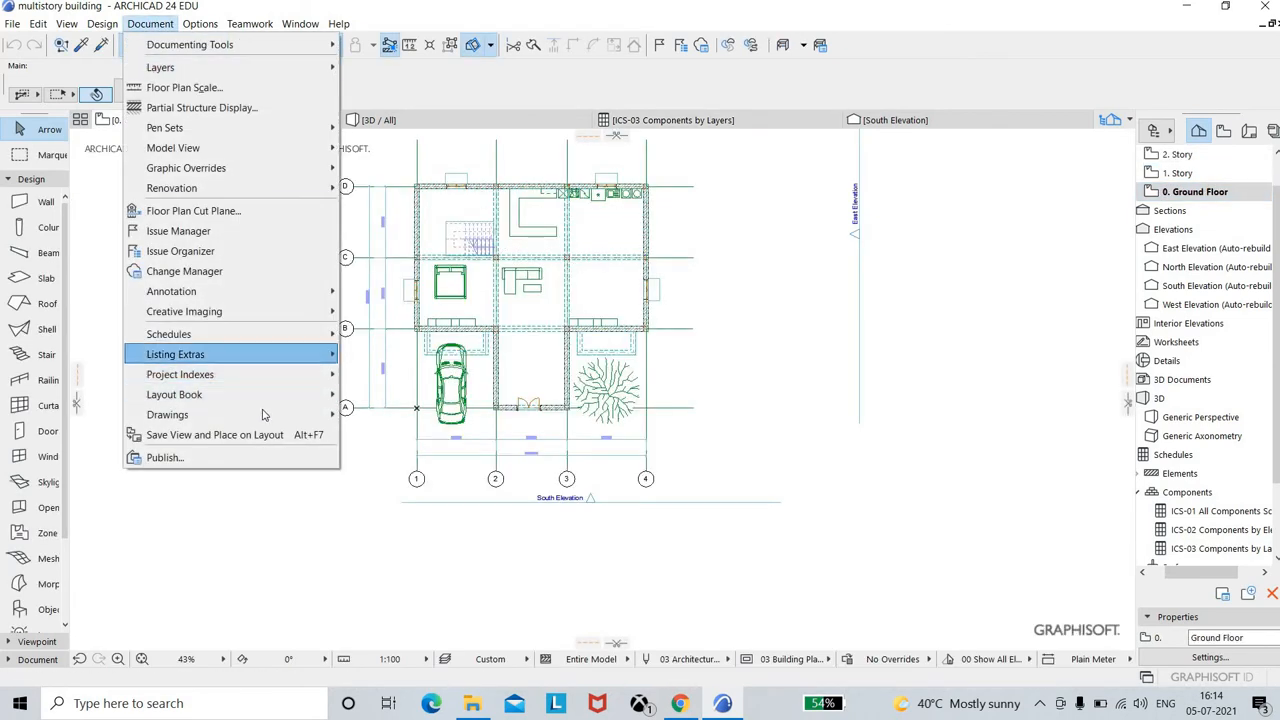
pyautogui.moveTo(263, 414)
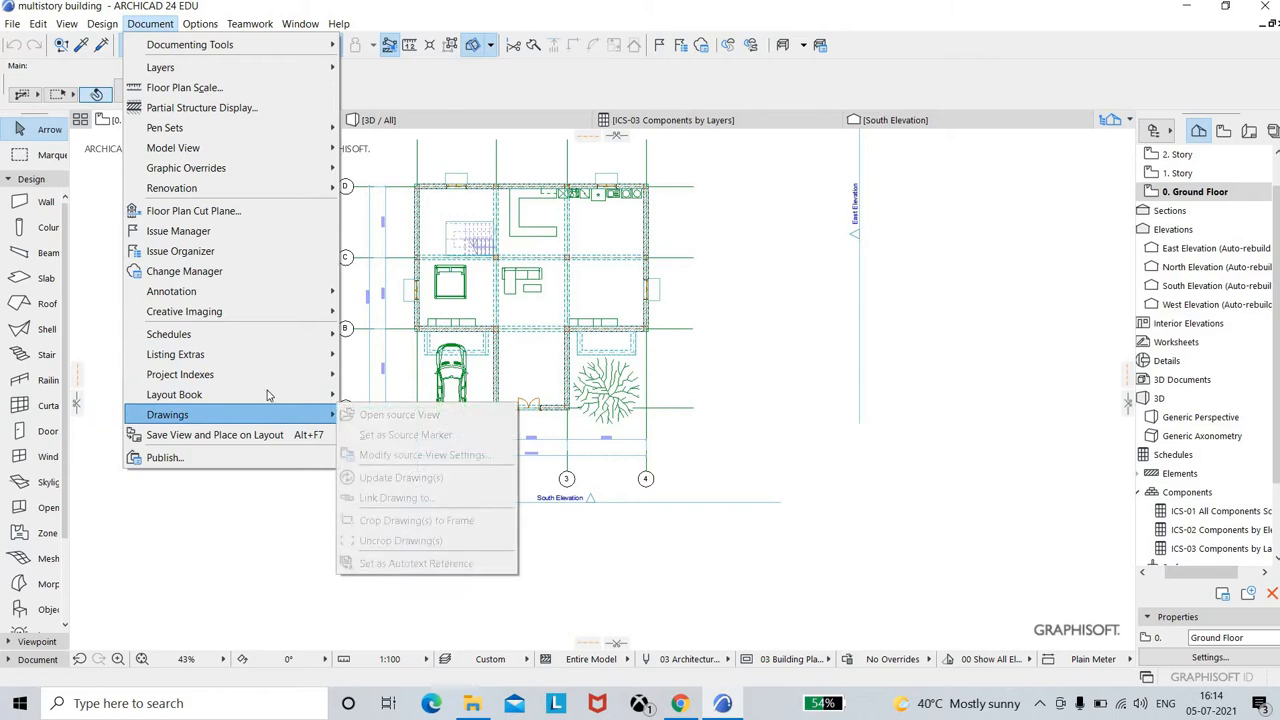
pyautogui.moveTo(302, 350)
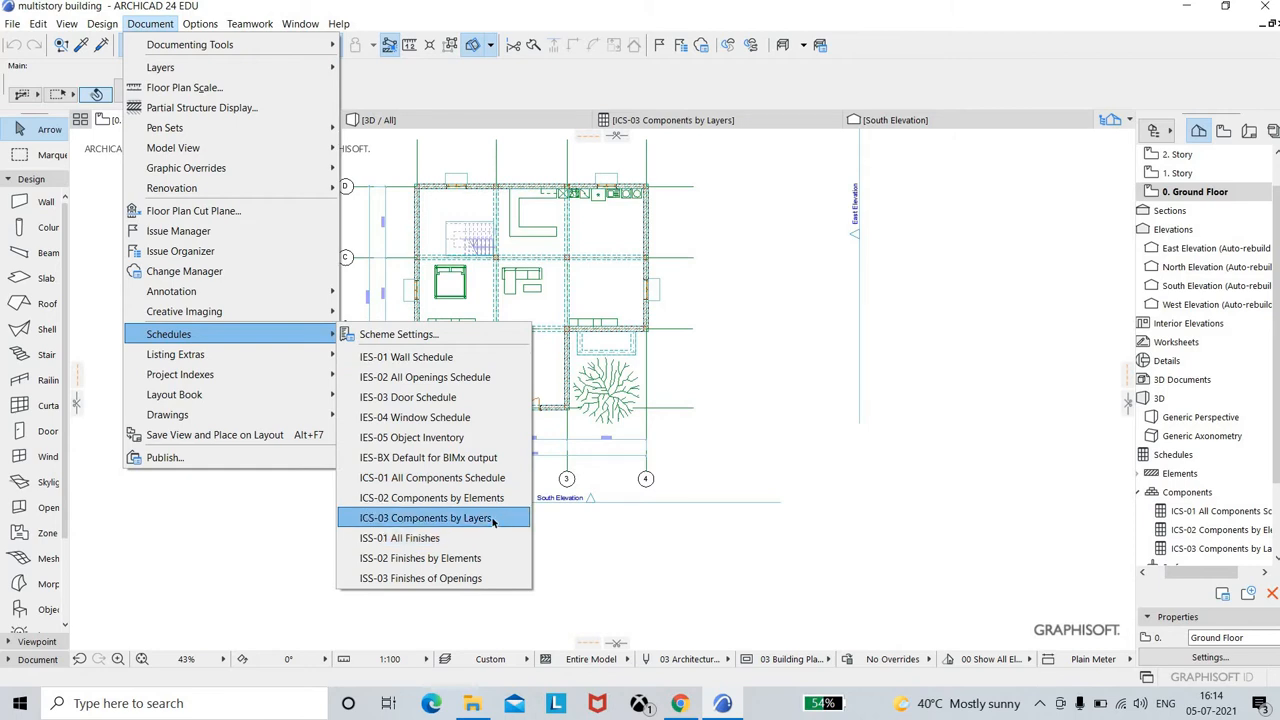
pyautogui.click(493, 518)
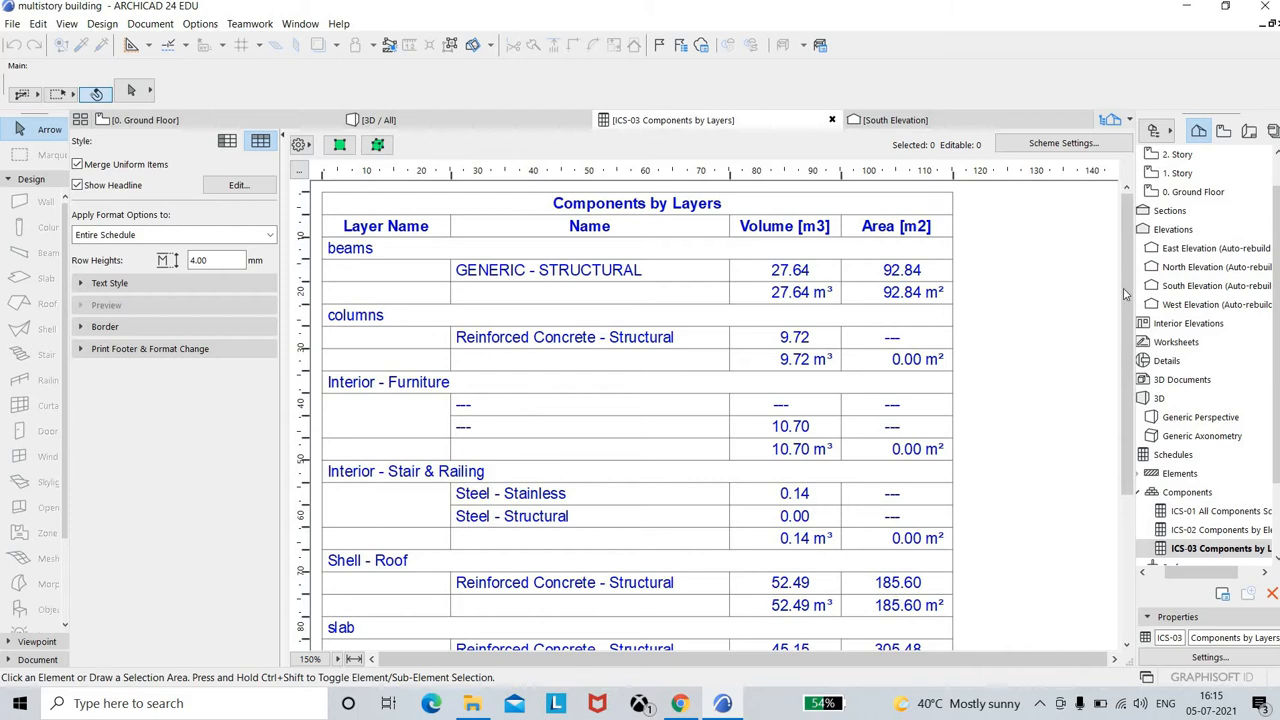
pyautogui.scroll(-5, 1093, 445)
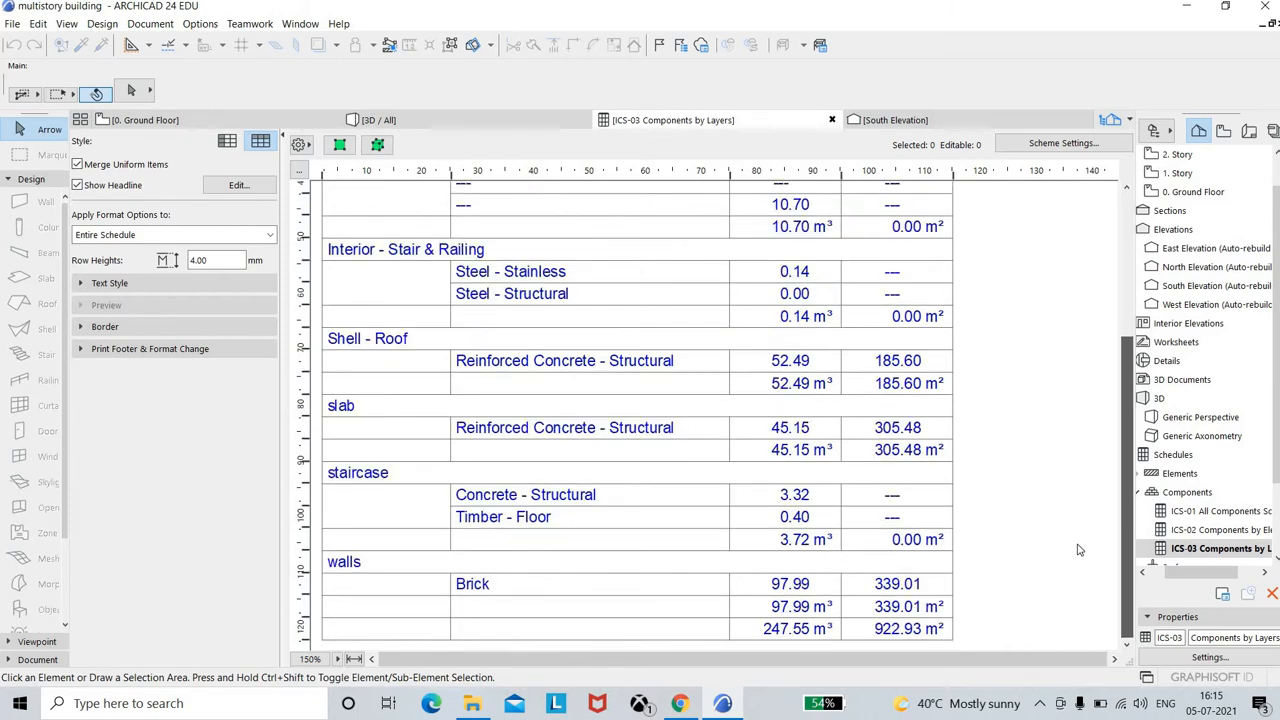
pyautogui.scroll(5, 1077, 273)
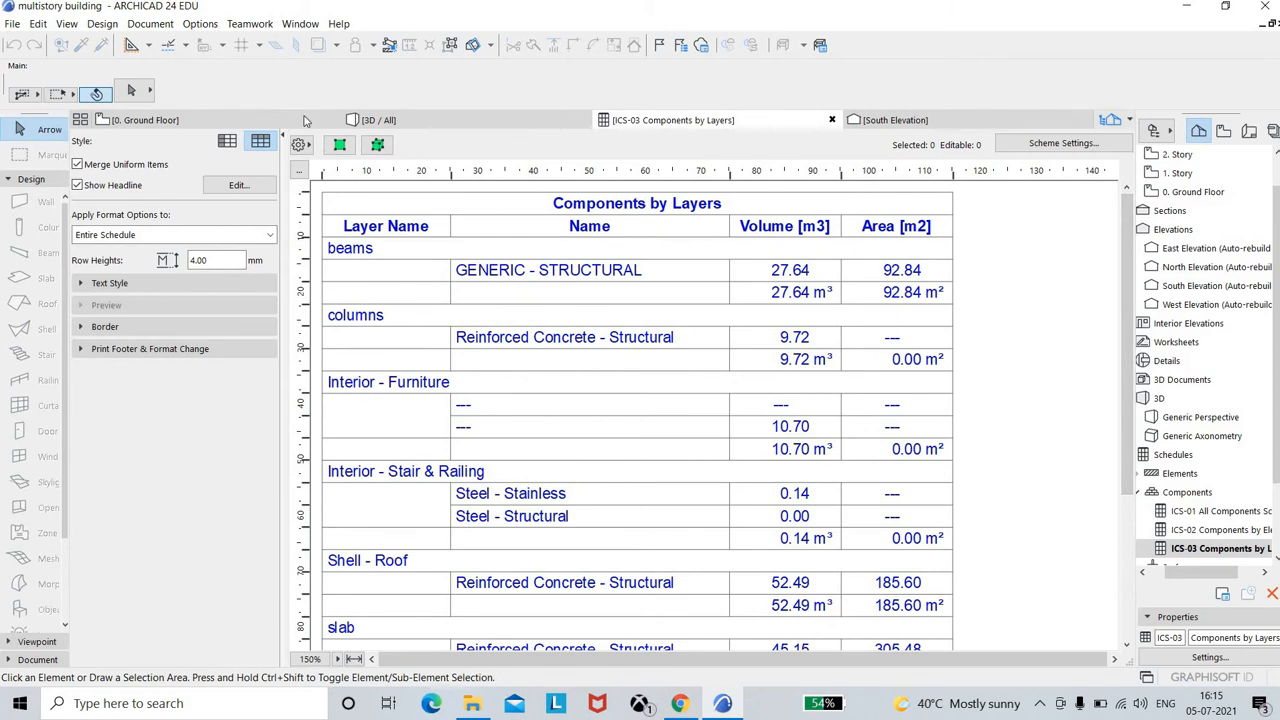
pyautogui.moveTo(228, 123)
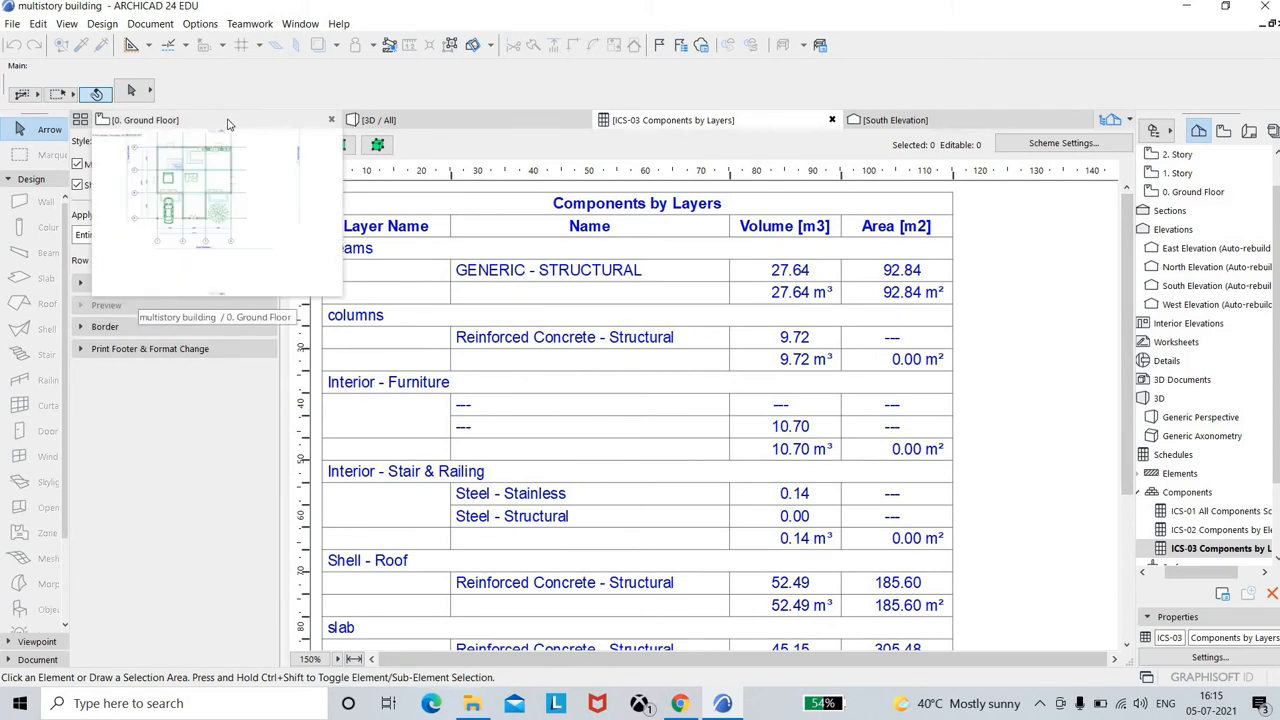
pyautogui.click(228, 123)
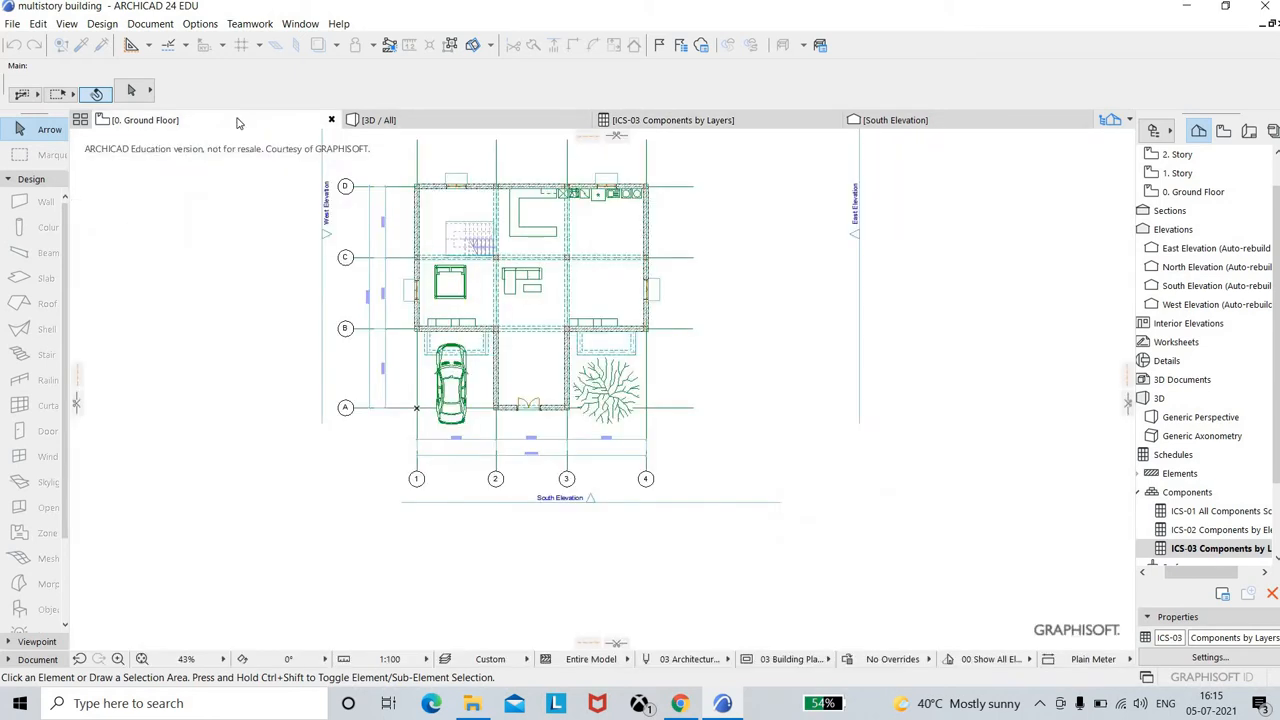
# In the 3D view, search the object library for "car" and set Executive Car 24 as the default object
pyautogui.click(420, 124)
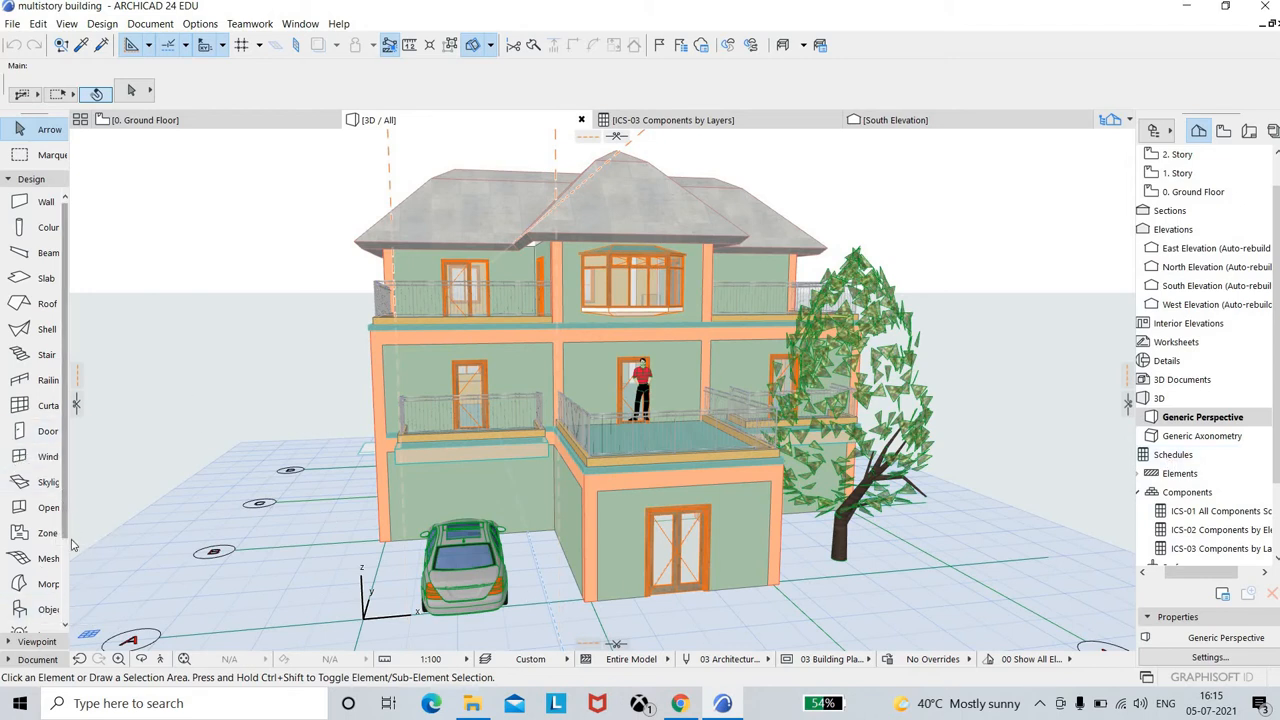
pyautogui.scroll(-1, 40, 550)
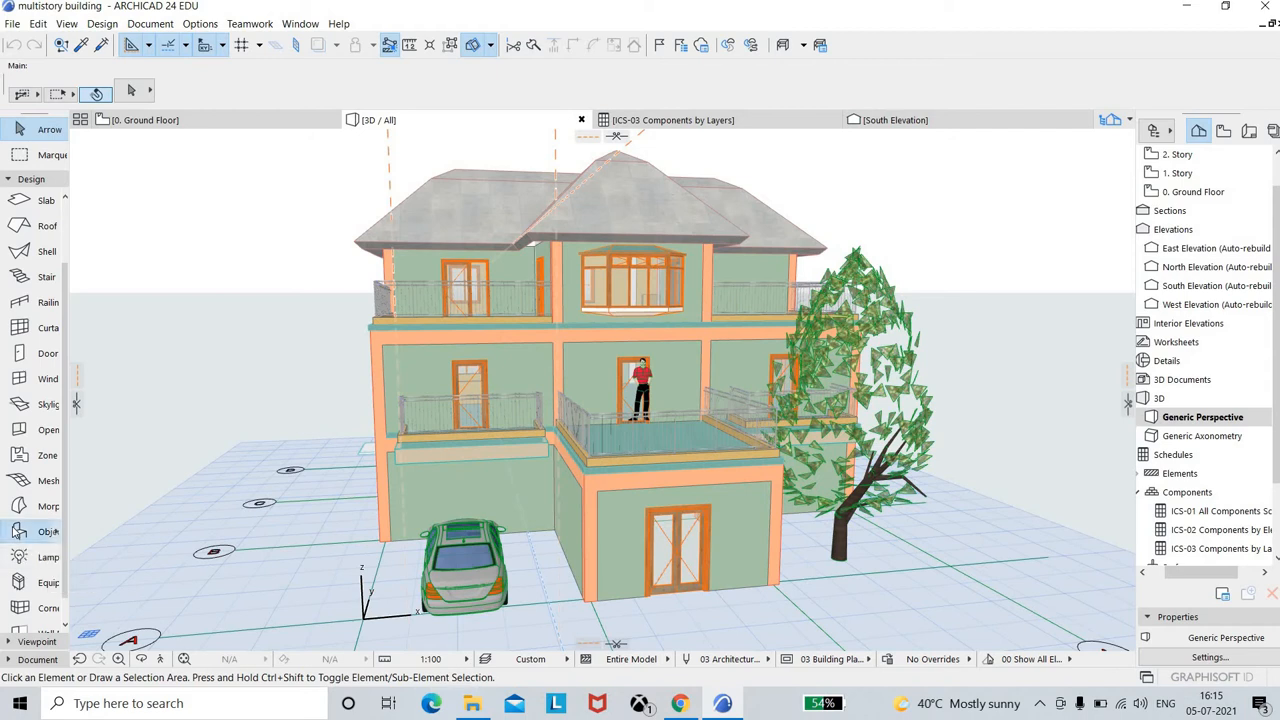
pyautogui.click(20, 531)
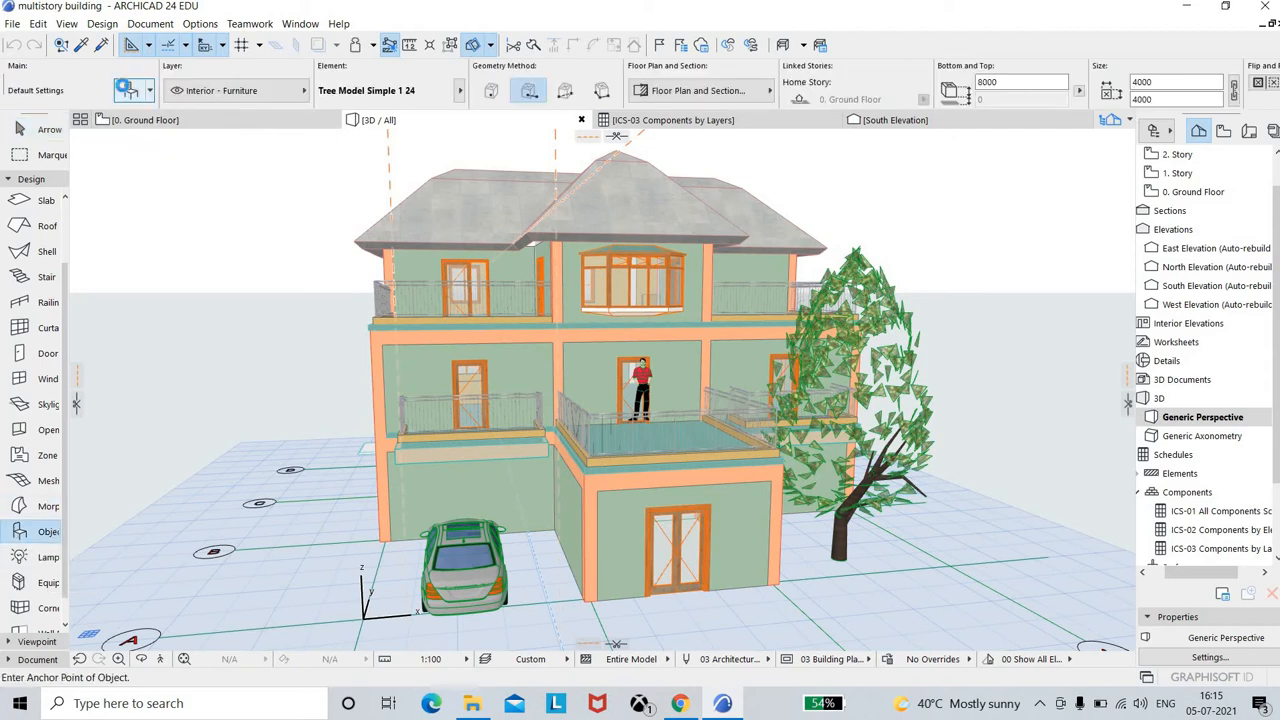
pyautogui.click(125, 88)
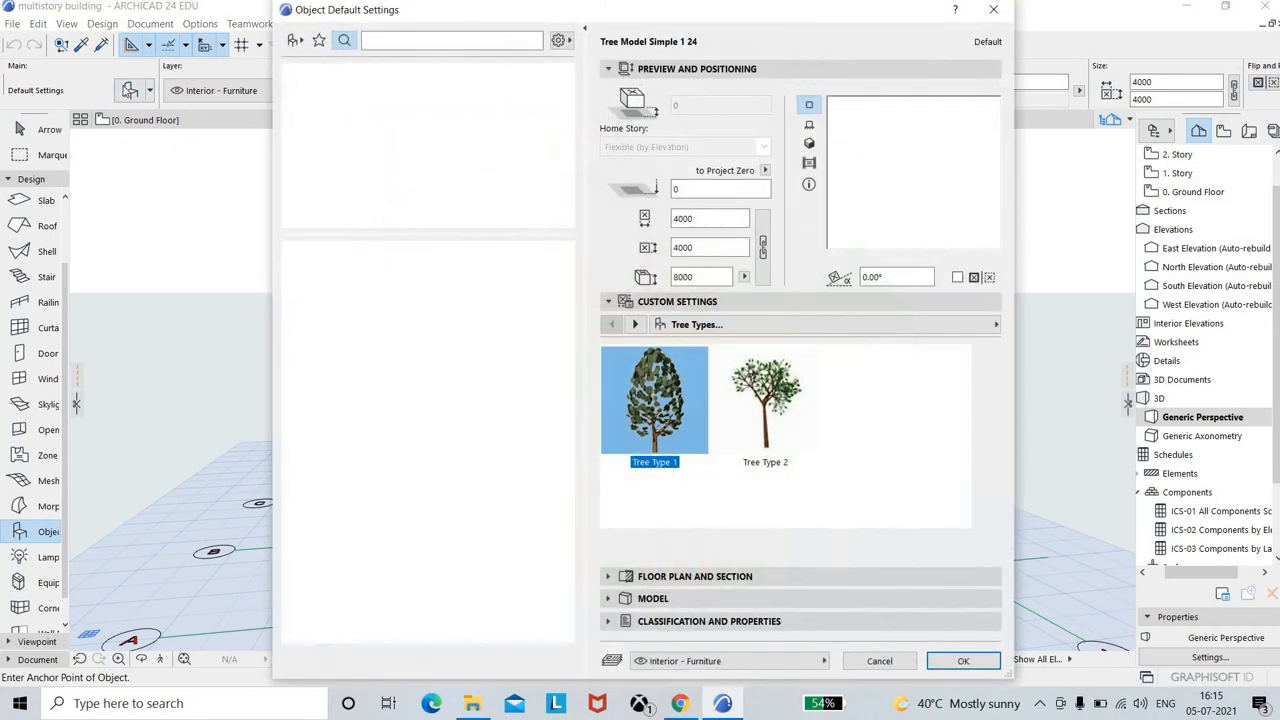
pyautogui.click(466, 40)
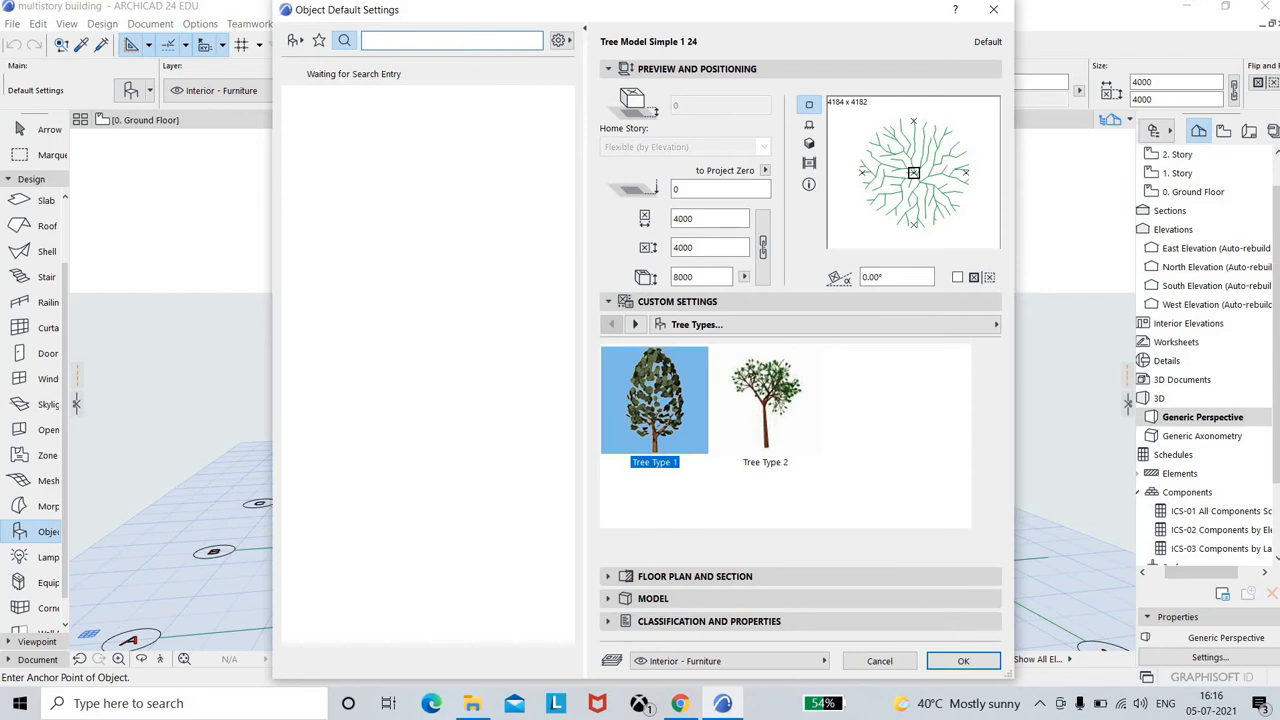
pyautogui.write('car')
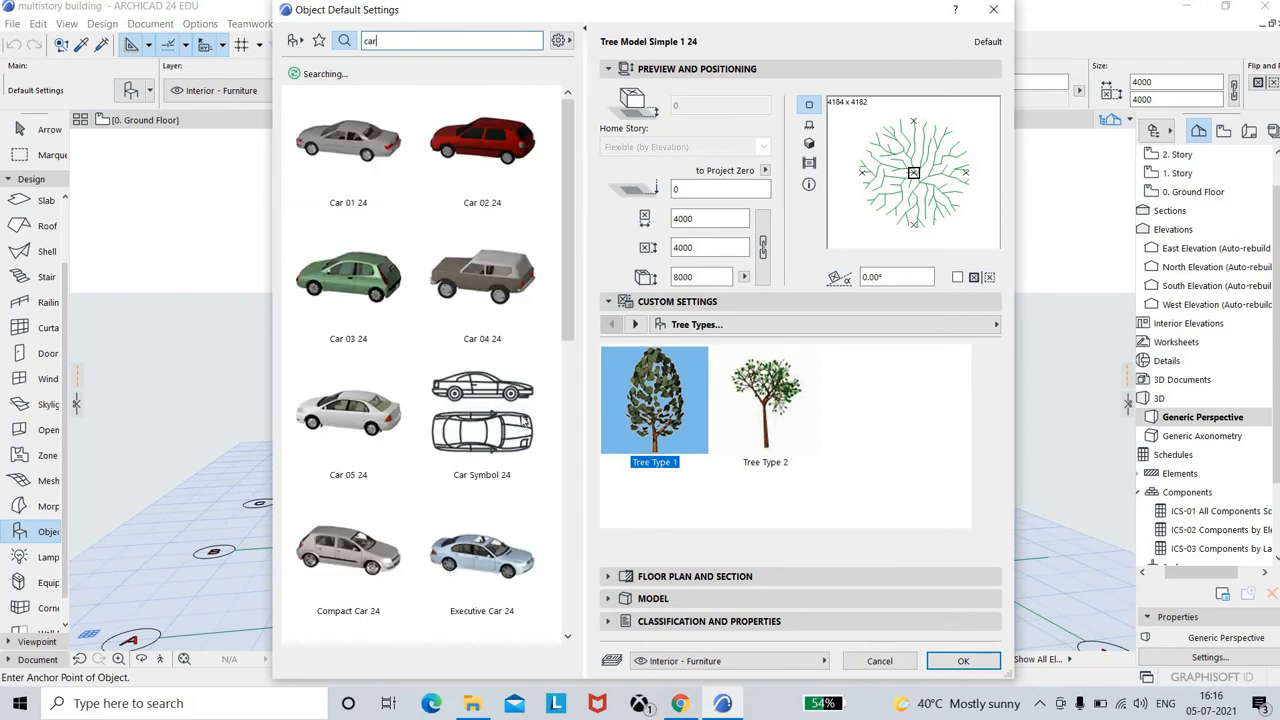
pyautogui.scroll(-2, 565, 250)
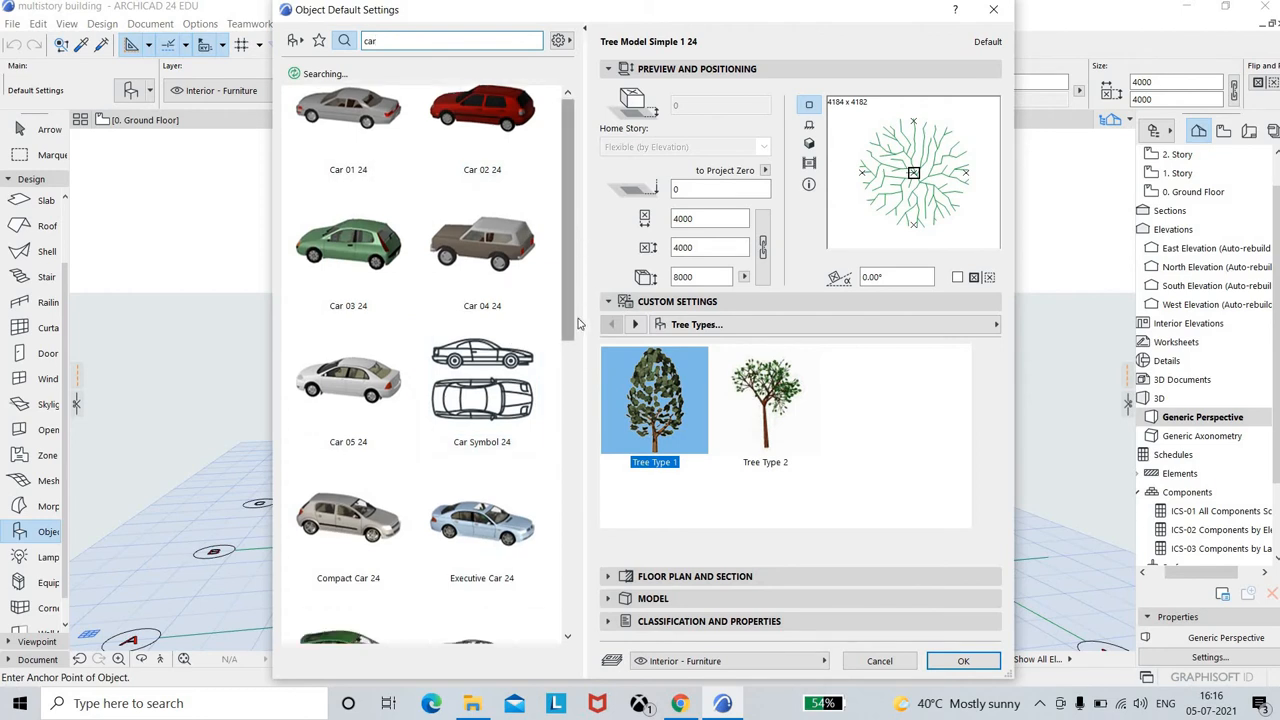
pyautogui.scroll(-2, 500, 408)
pyautogui.click(485, 352)
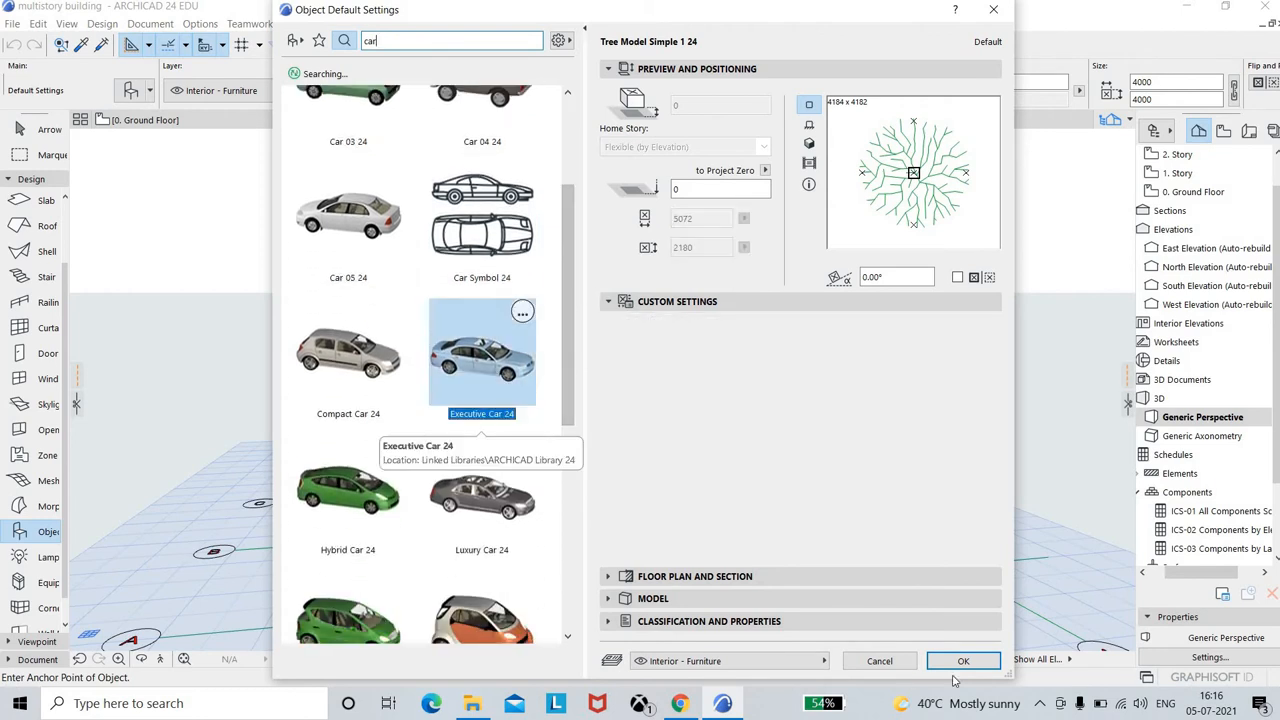
pyautogui.click(963, 661)
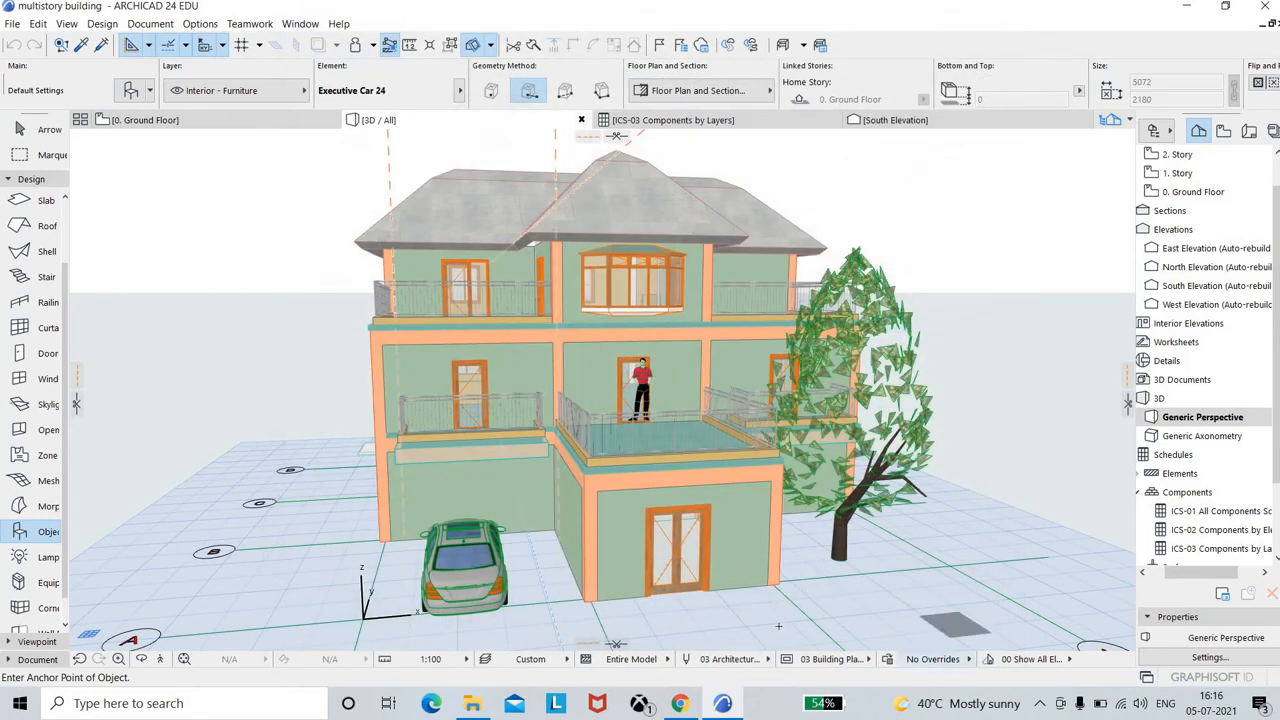
# Place the Executive Car 24 on the ground beside the parked car, roughly parallel to it, and end object placement
pyautogui.click(281, 581)
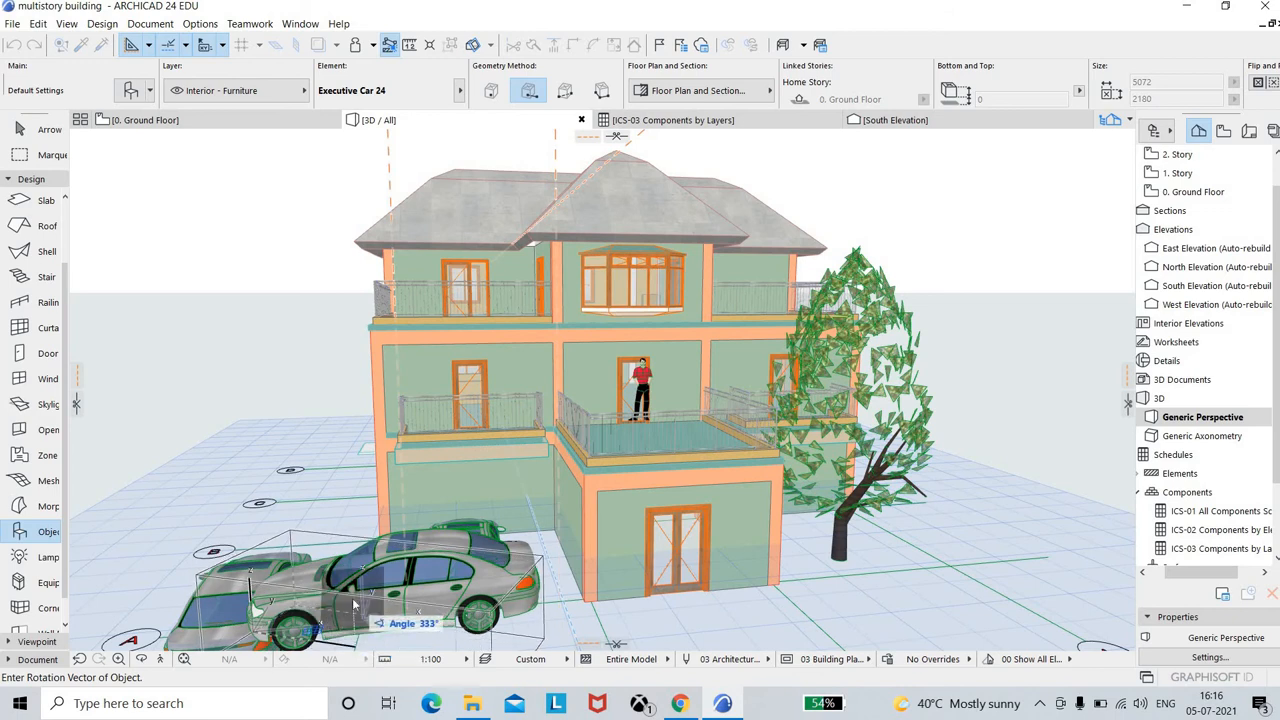
pyautogui.rightClick(353, 605)
pyautogui.click(395, 594)
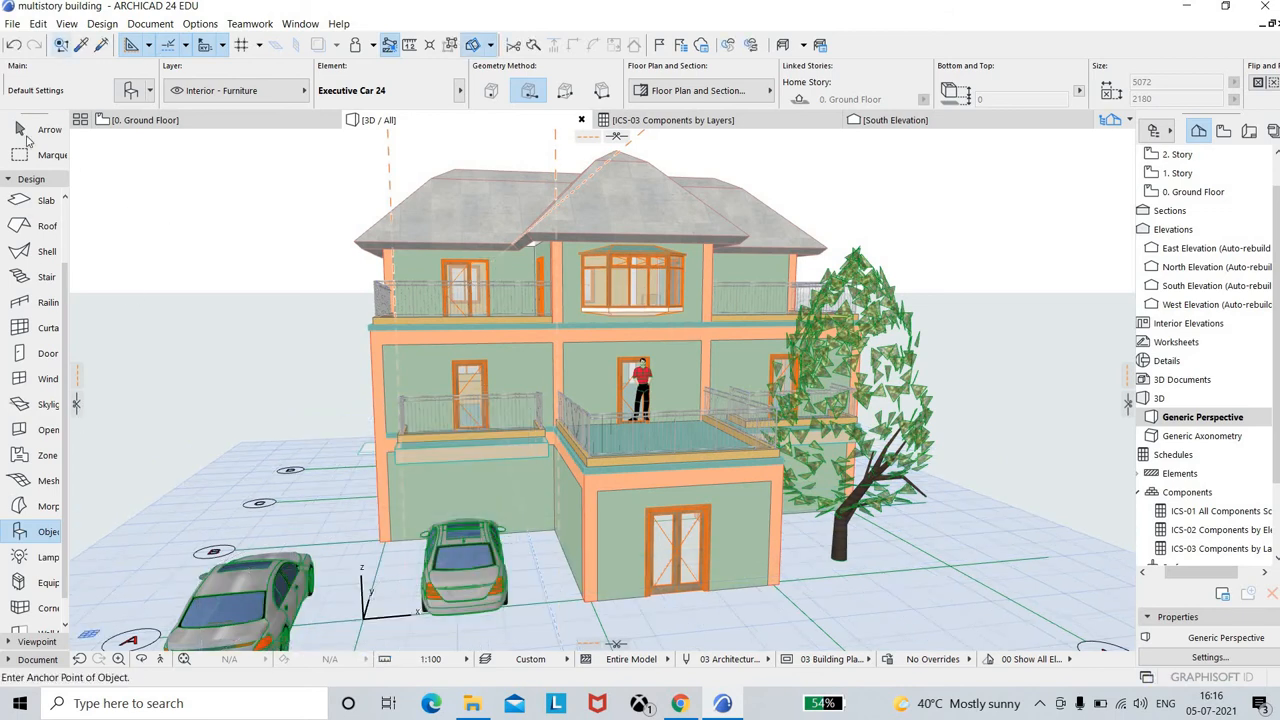
pyautogui.click(28, 138)
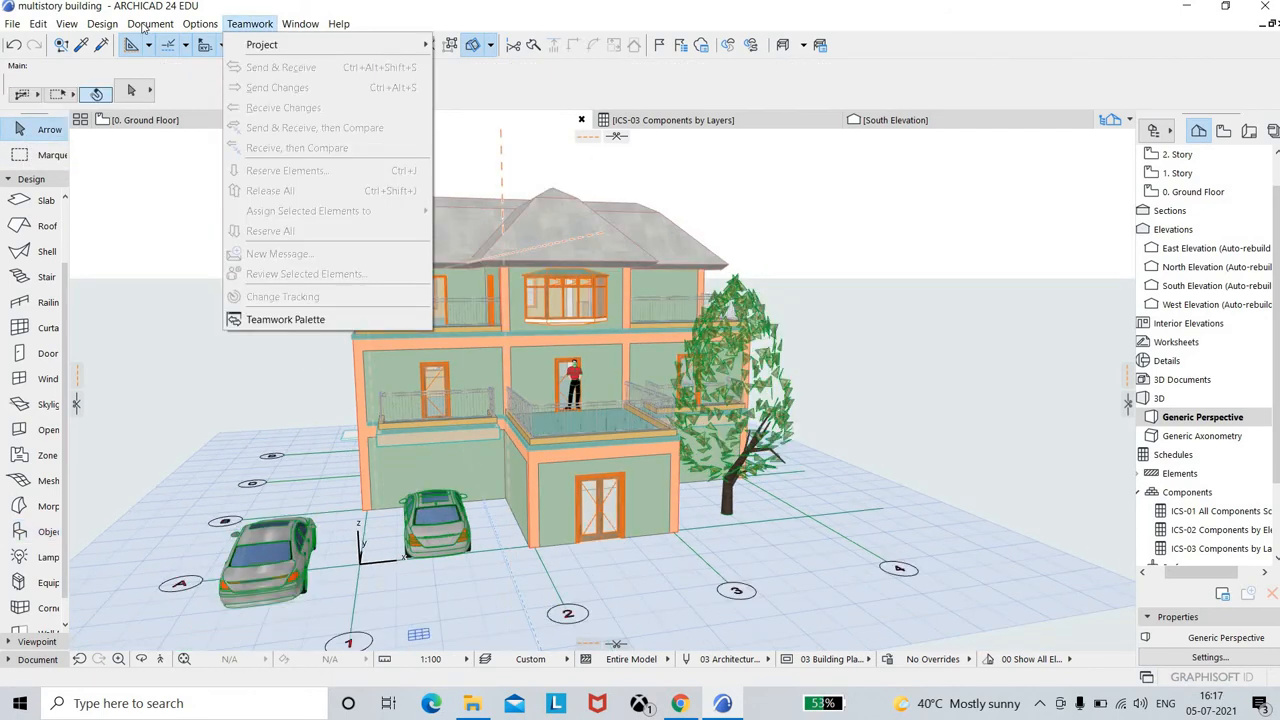
# Render the current 3D perspective of the building with PhotoRender Projection
pyautogui.moveTo(149, 24)
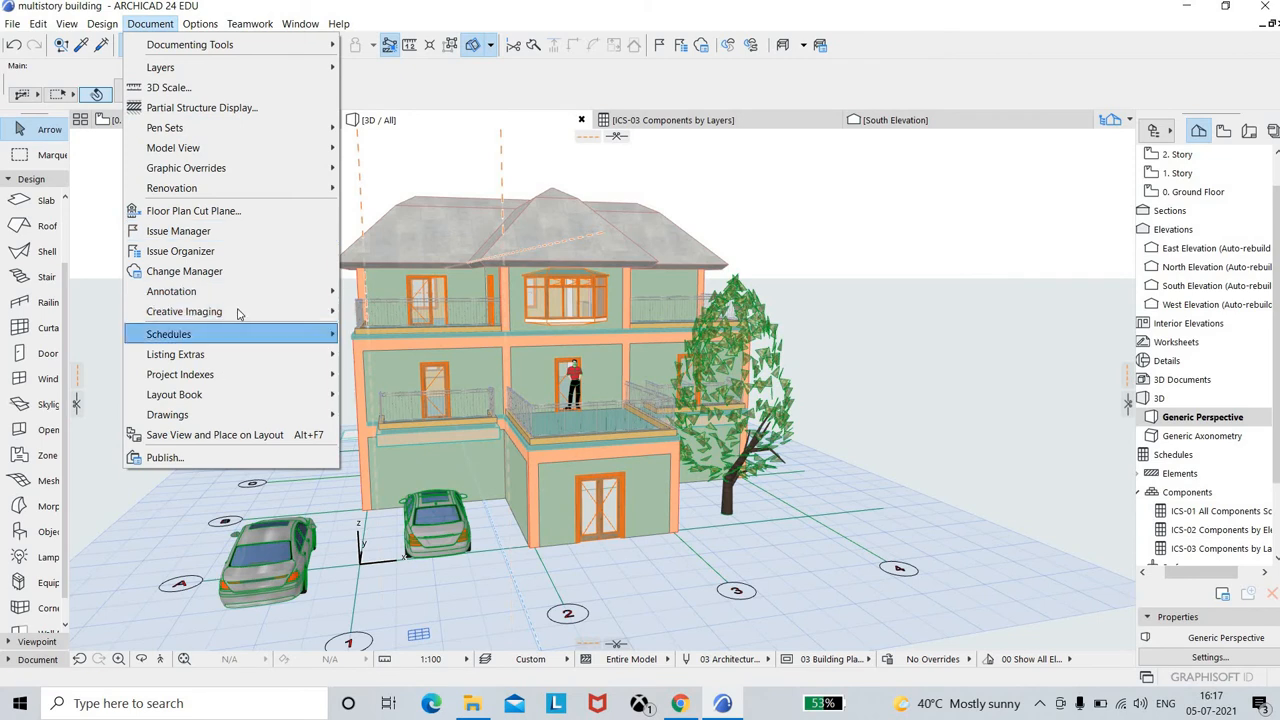
pyautogui.moveTo(238, 313)
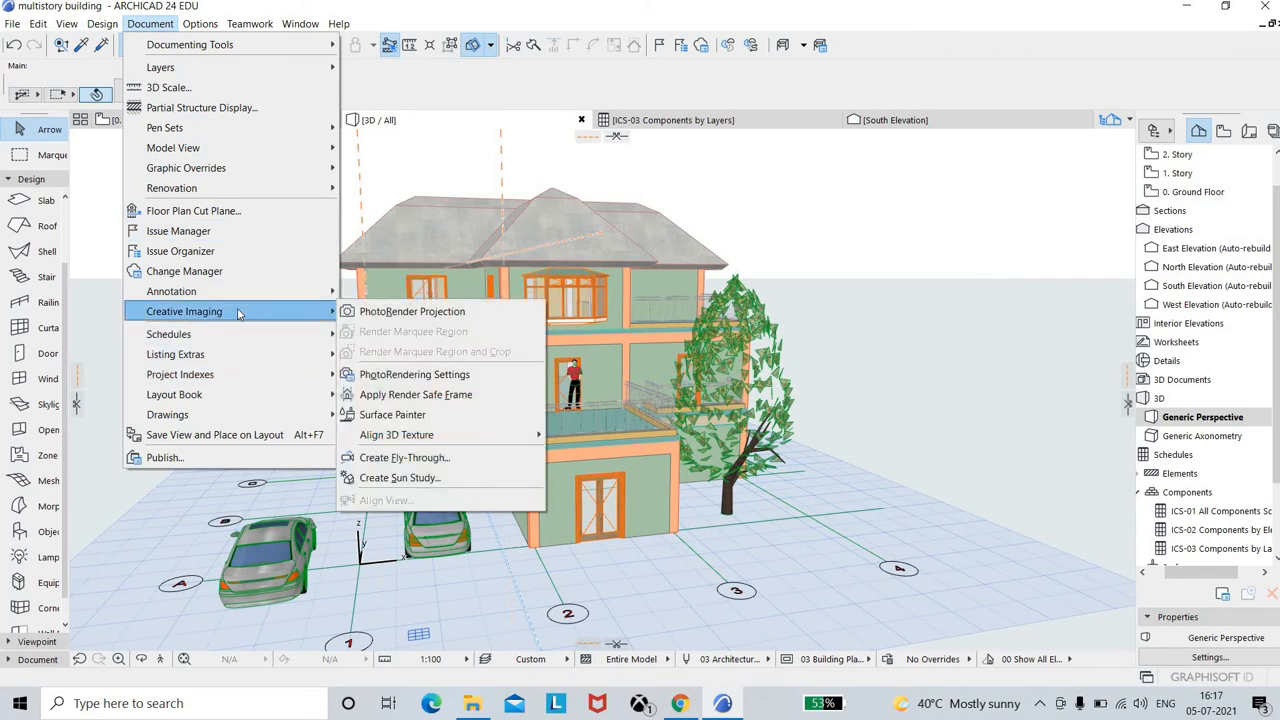
pyautogui.click(399, 313)
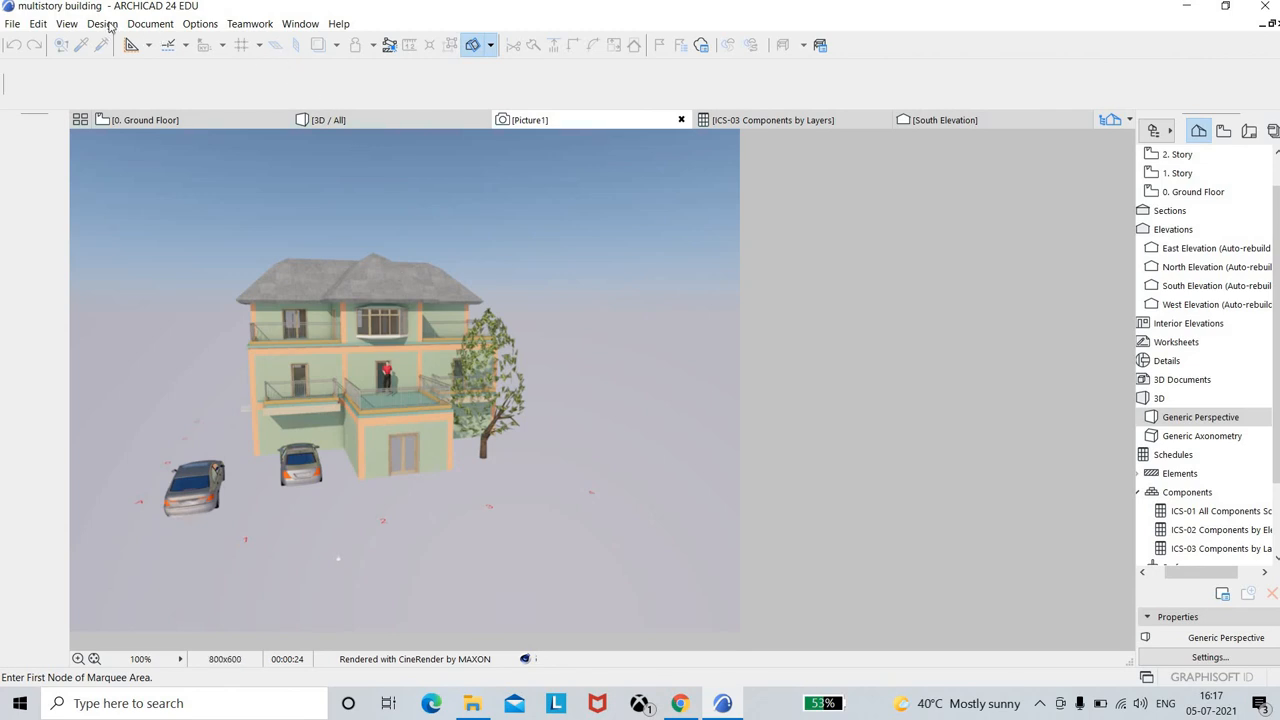
# Open the PhotoRendering Settings, review the Render Settings, Environment and Background options in turn, and close the settings
pyautogui.click(150, 23)
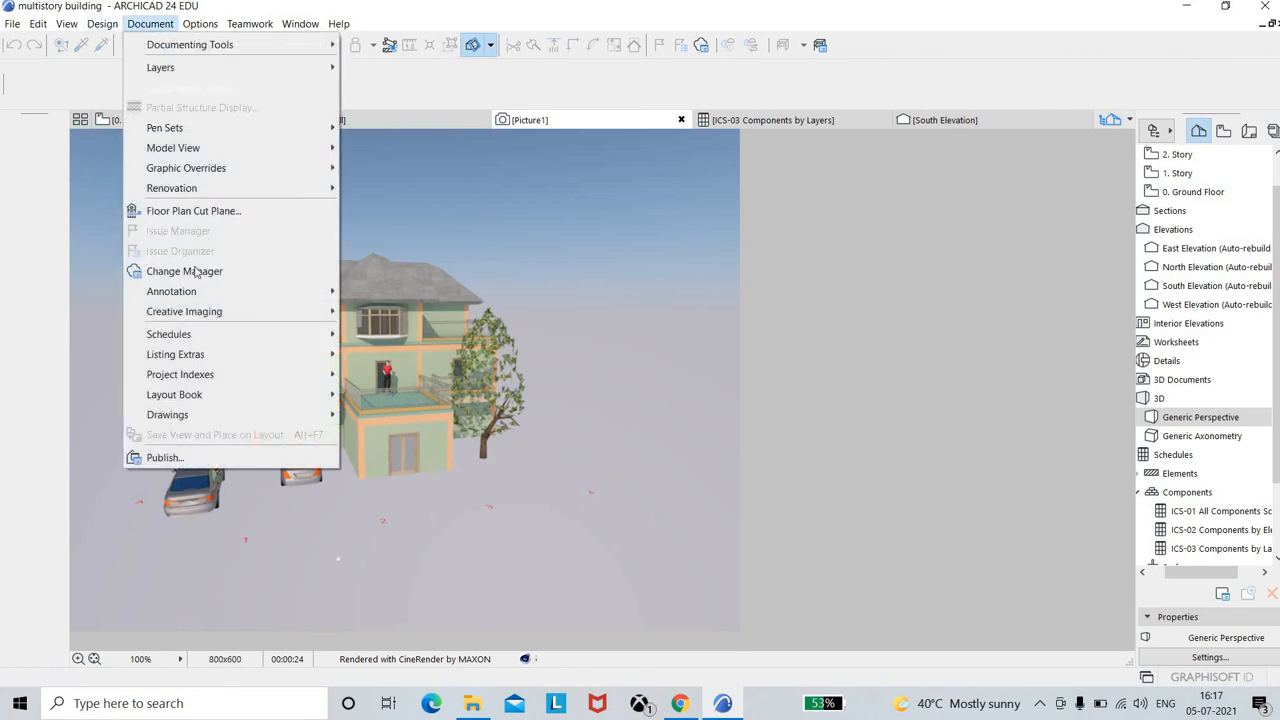
pyautogui.moveTo(223, 311)
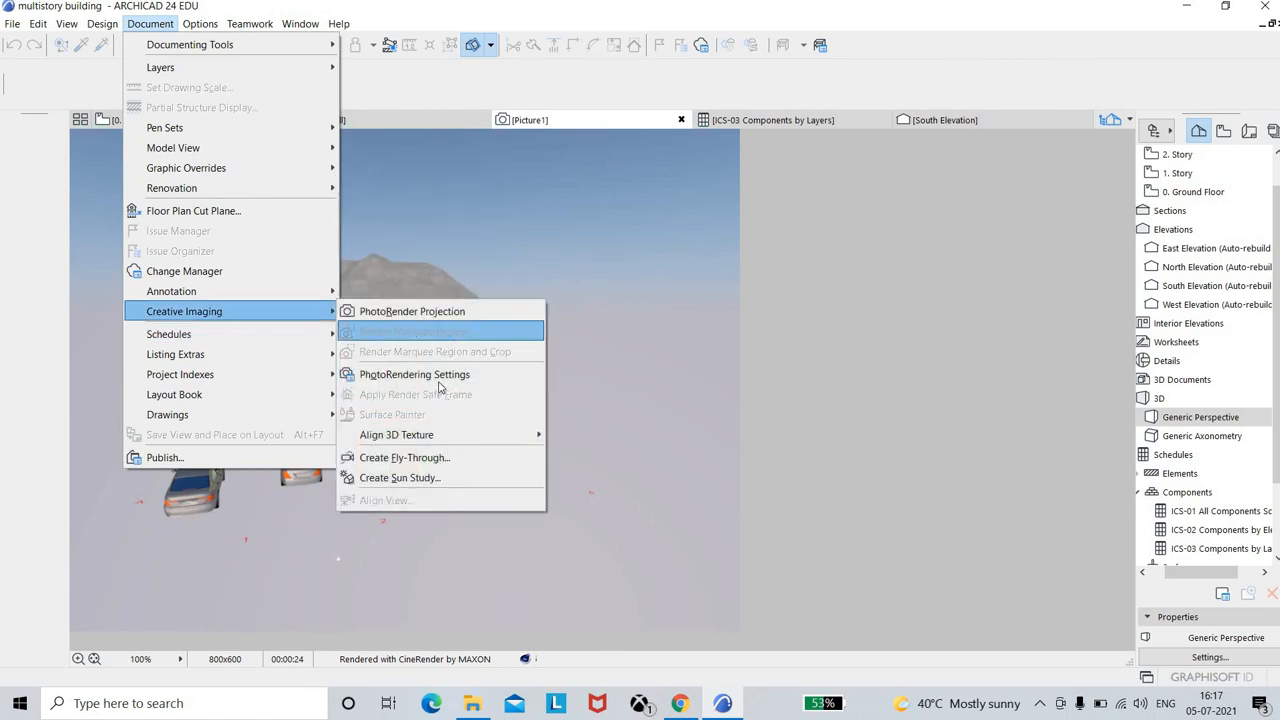
pyautogui.click(438, 376)
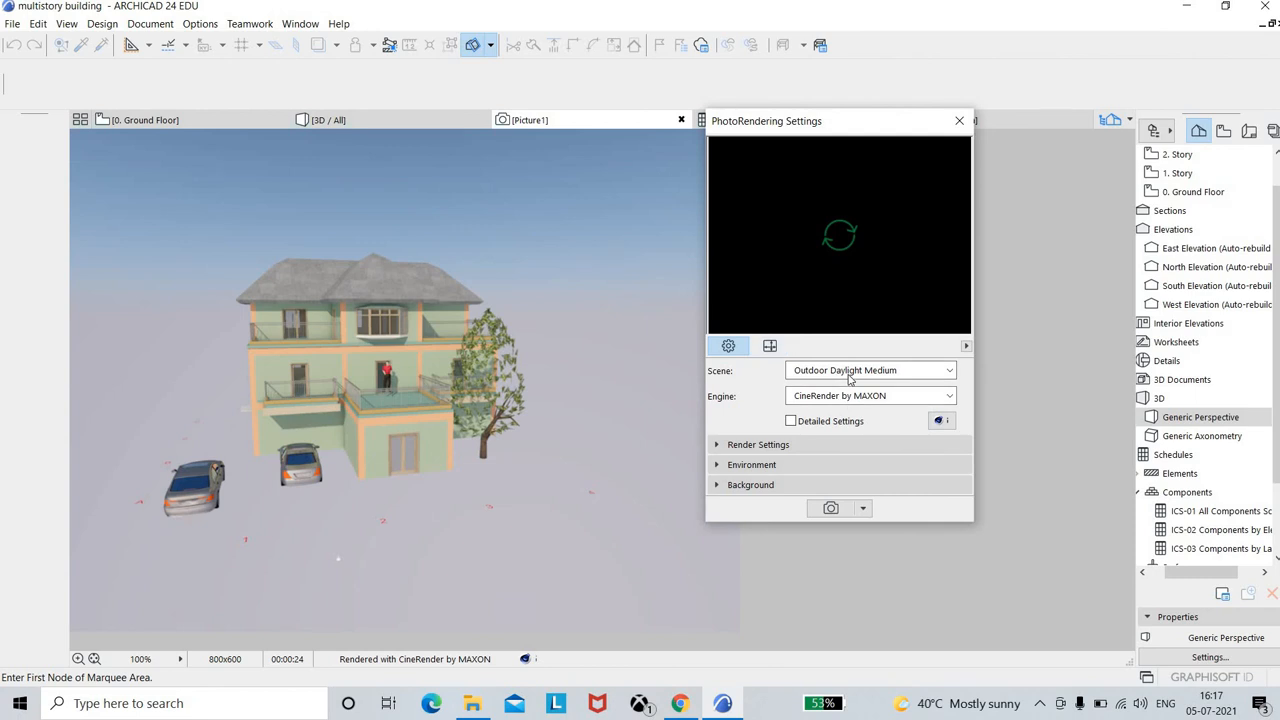
pyautogui.click(798, 447)
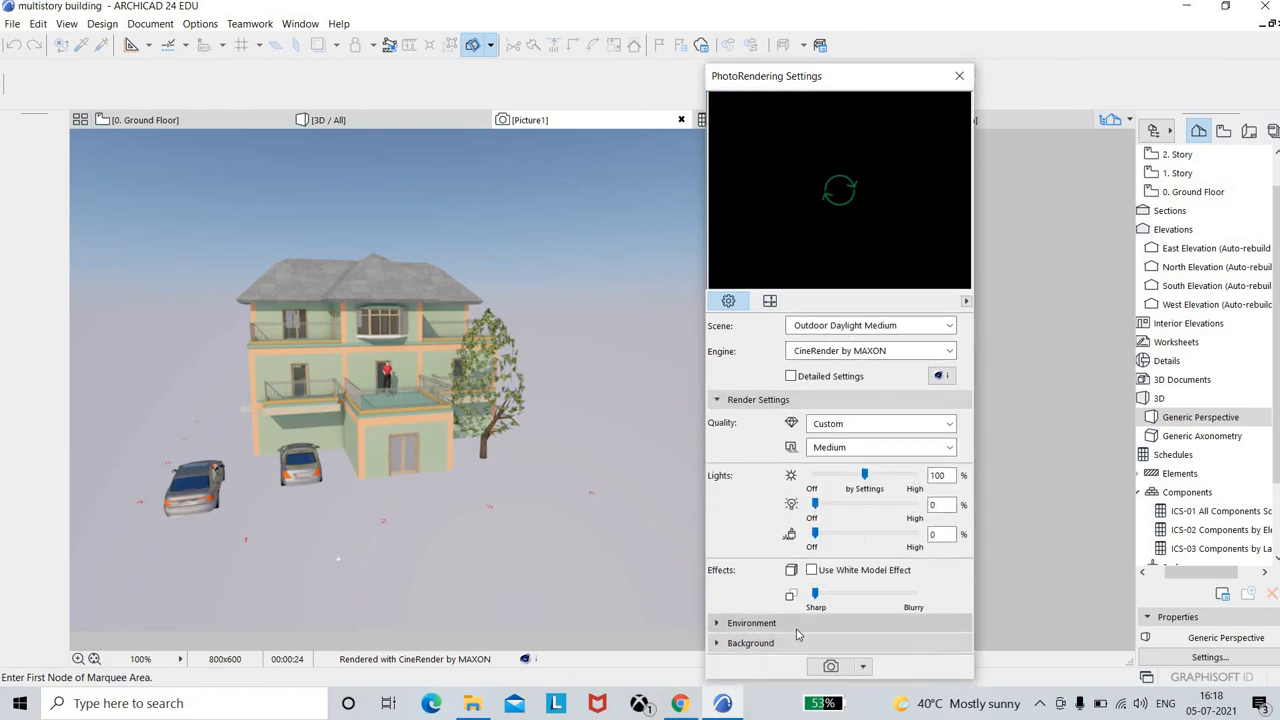
pyautogui.click(797, 626)
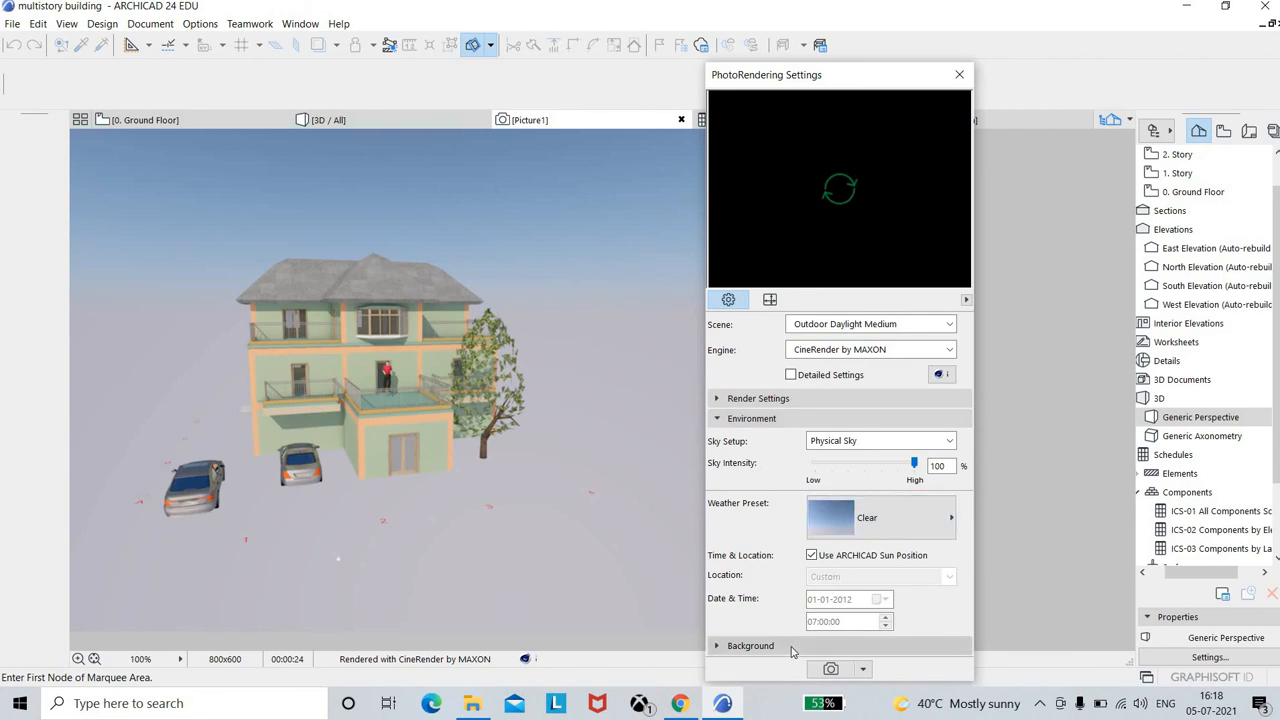
pyautogui.click(791, 647)
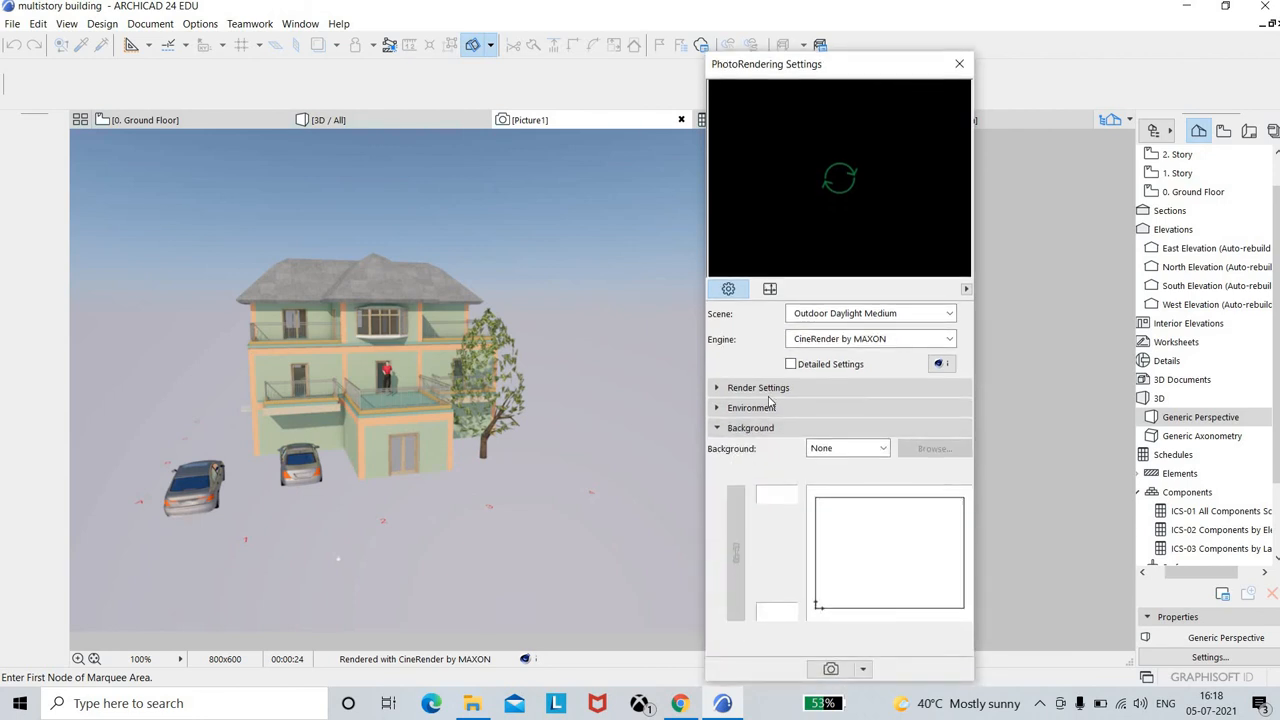
pyautogui.click(959, 66)
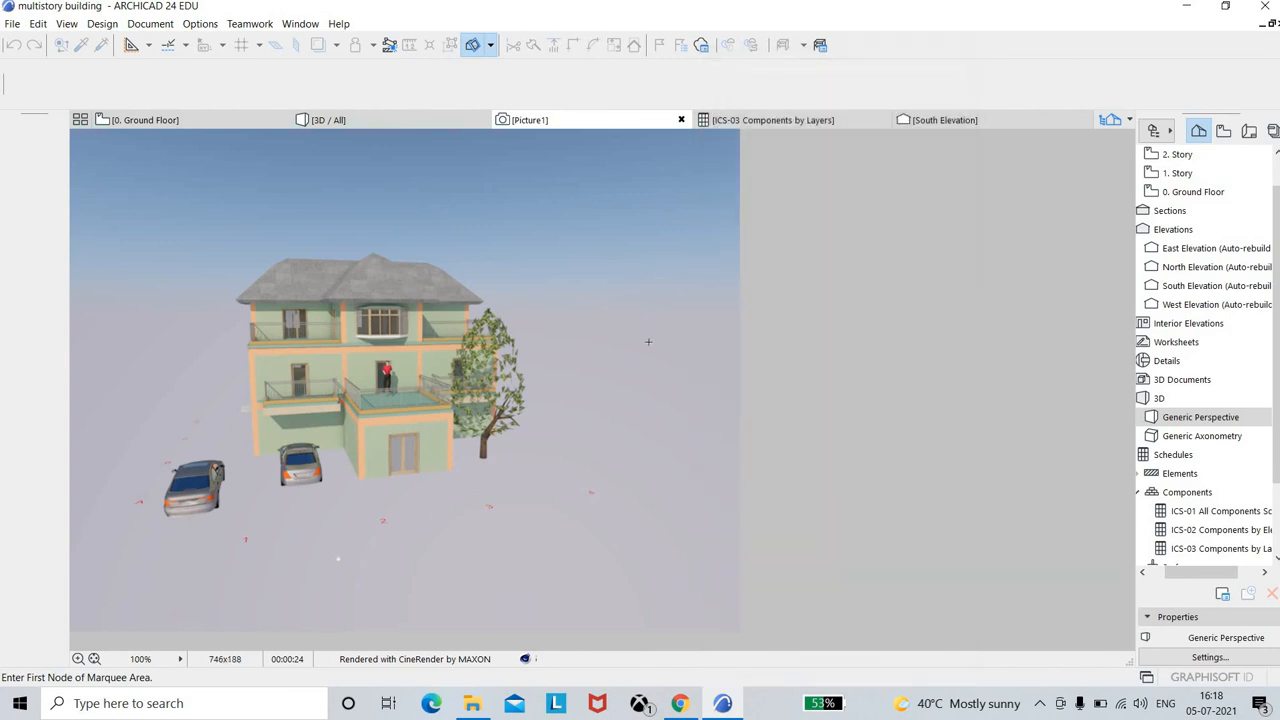